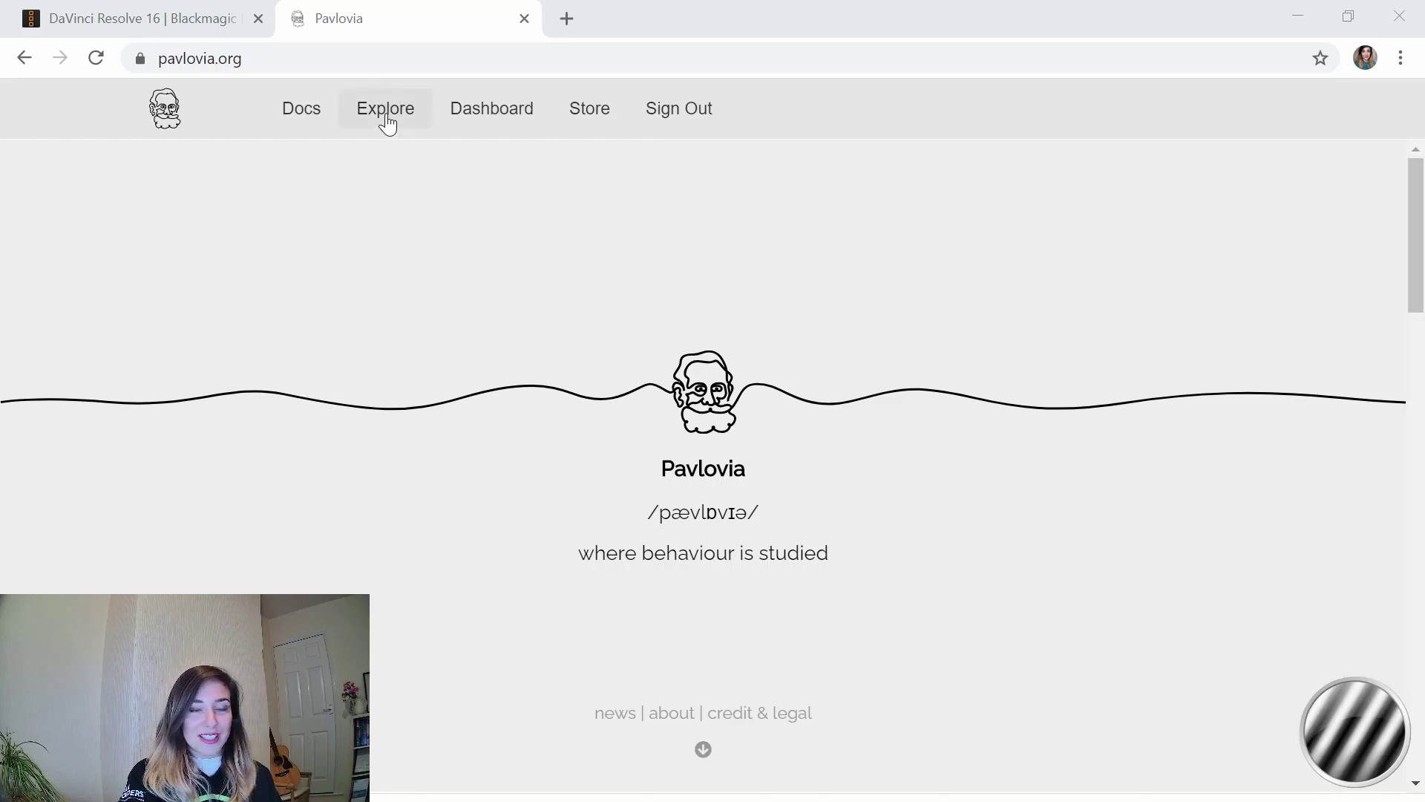
# - Open the Pavlovia documentation and read the Ethics & Privacy page, including data ownership, cookies, server location and security
pyautogui.click(310, 130)
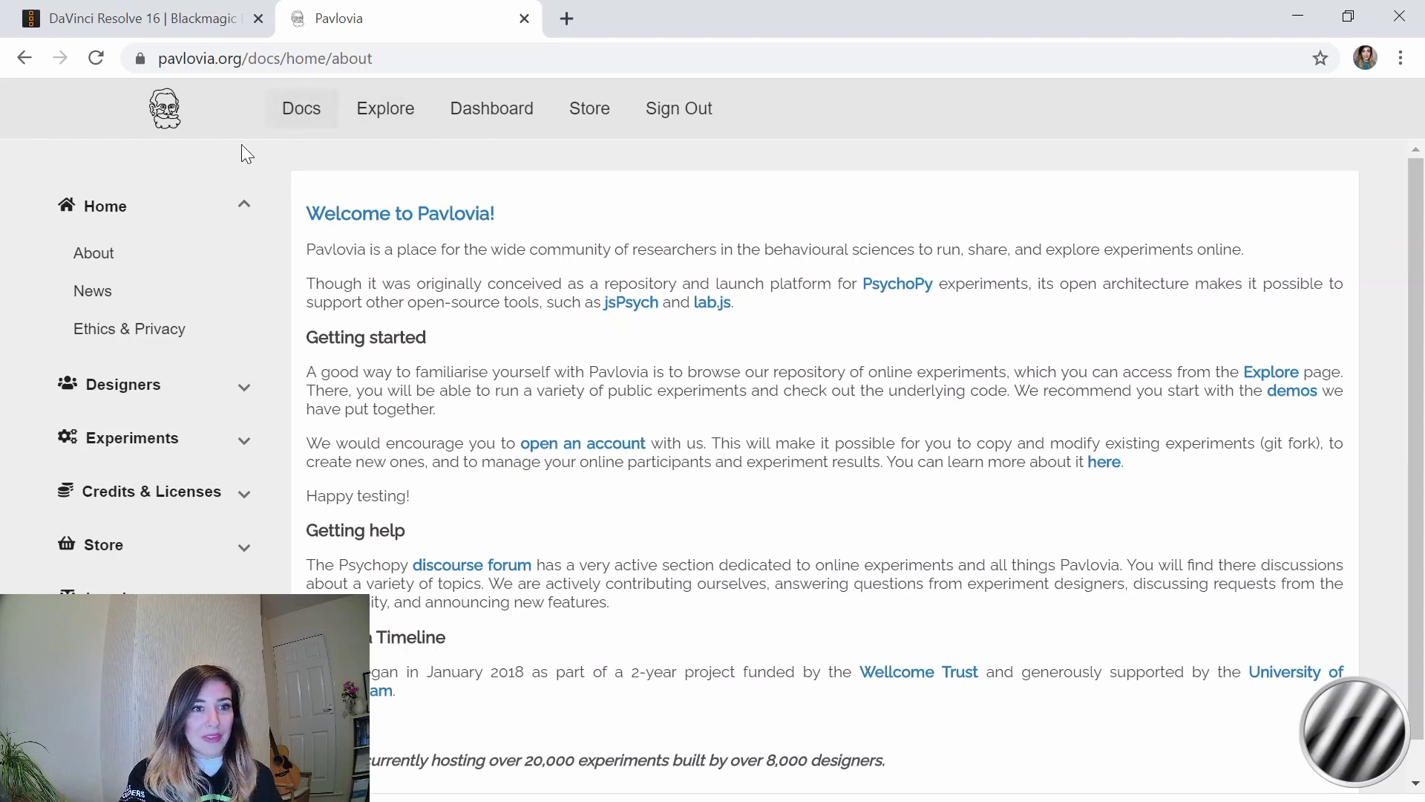
pyautogui.click(145, 341)
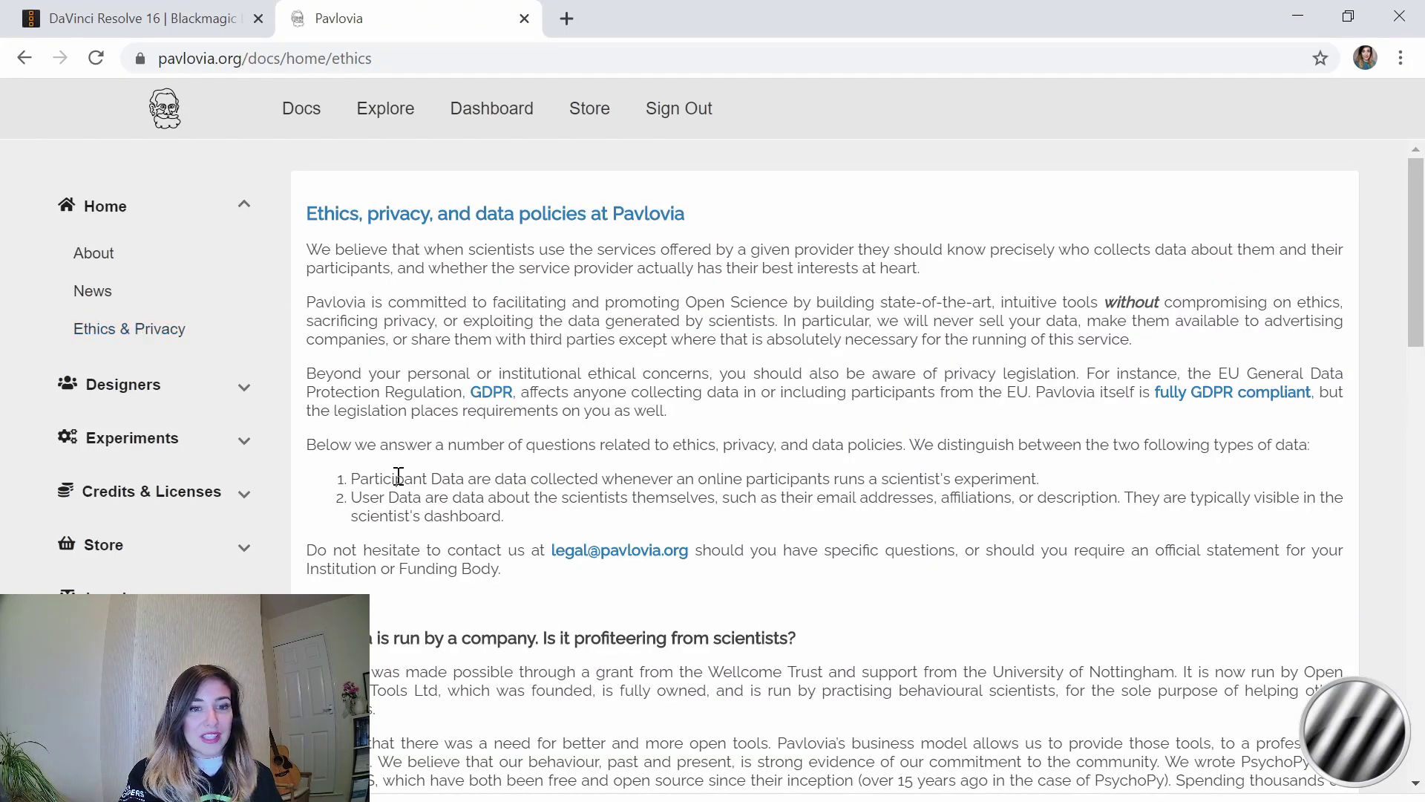
pyautogui.scroll(-2, 399, 476)
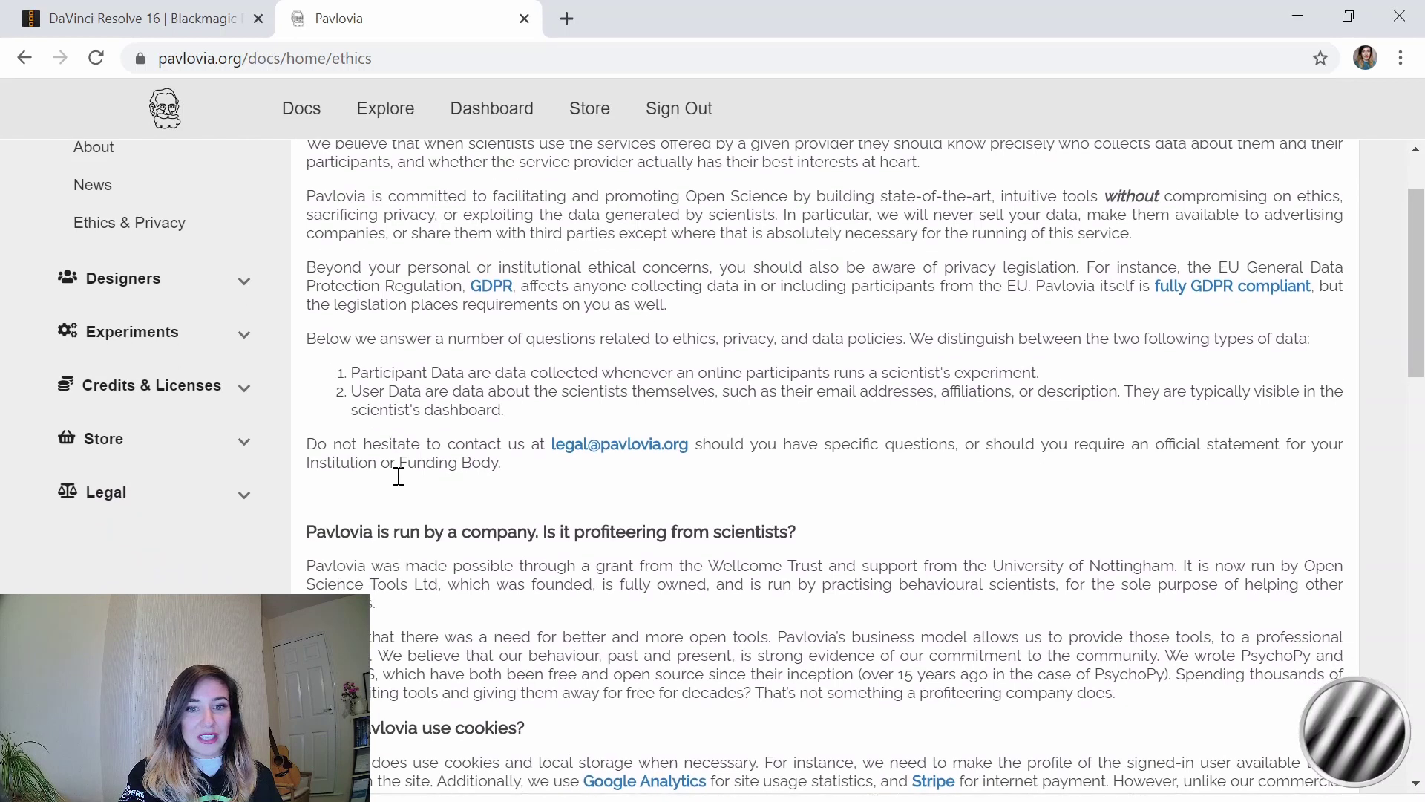
pyautogui.scroll(-3, 399, 476)
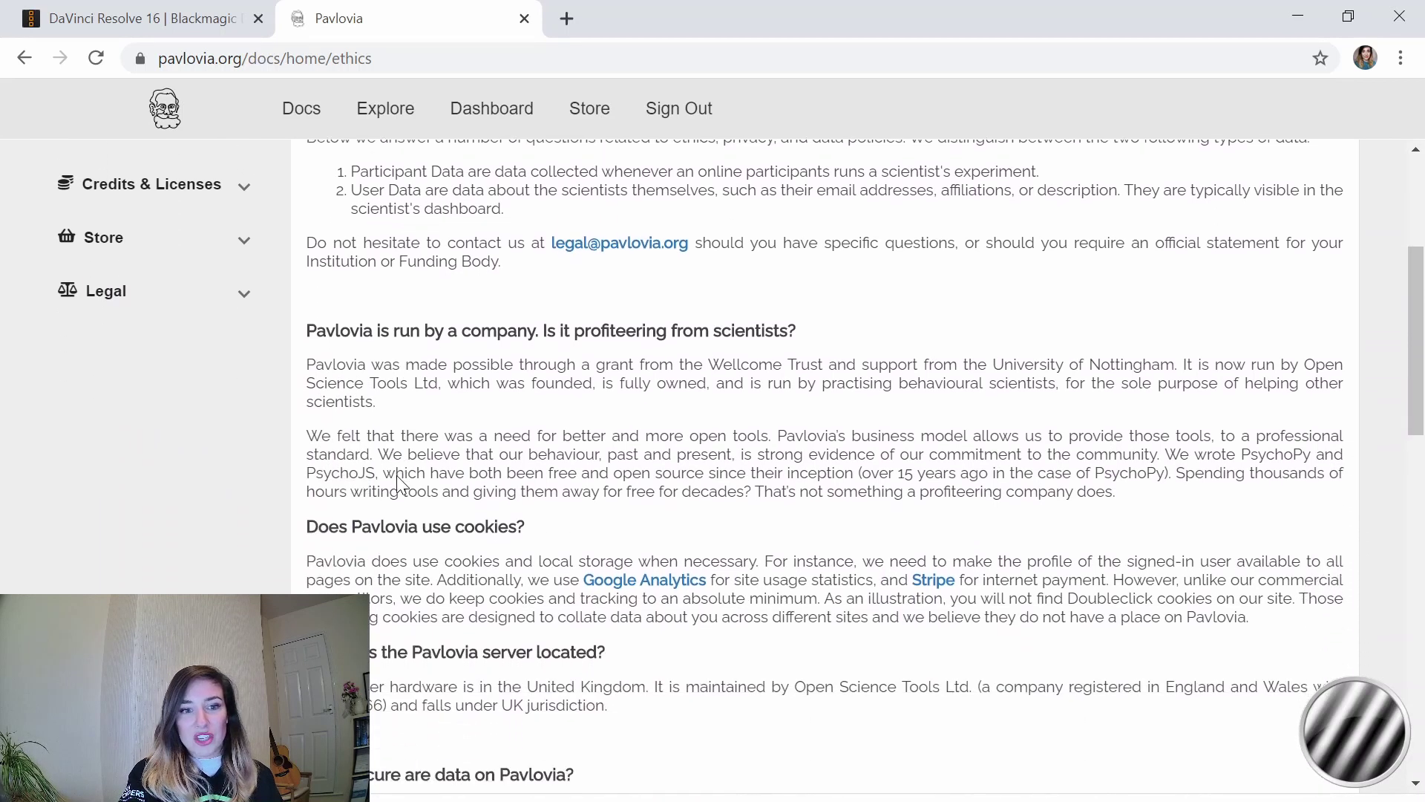
pyautogui.scroll(-3, 398, 482)
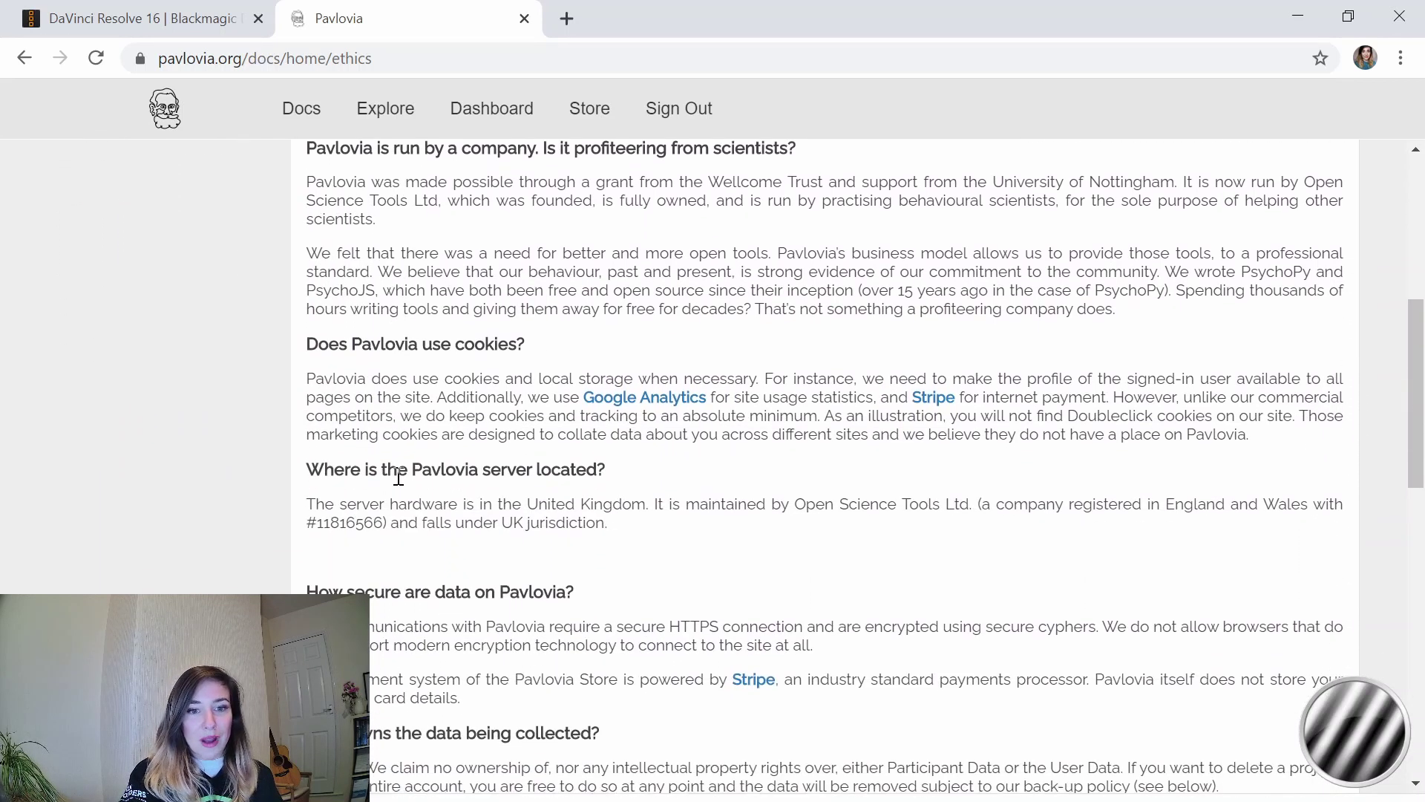
pyautogui.scroll(-1, 399, 477)
pyautogui.scroll(5, 400, 478)
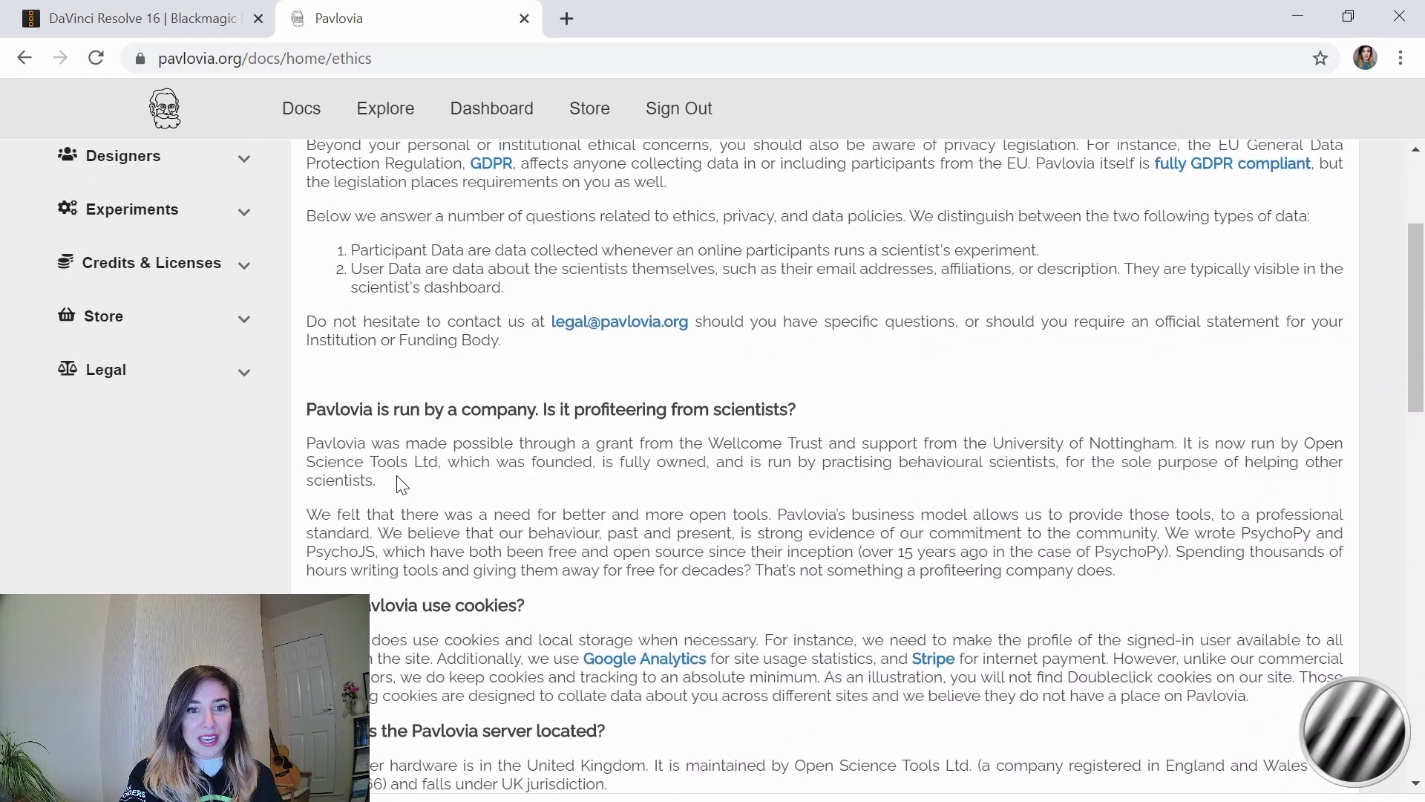
pyautogui.scroll(3, 401, 484)
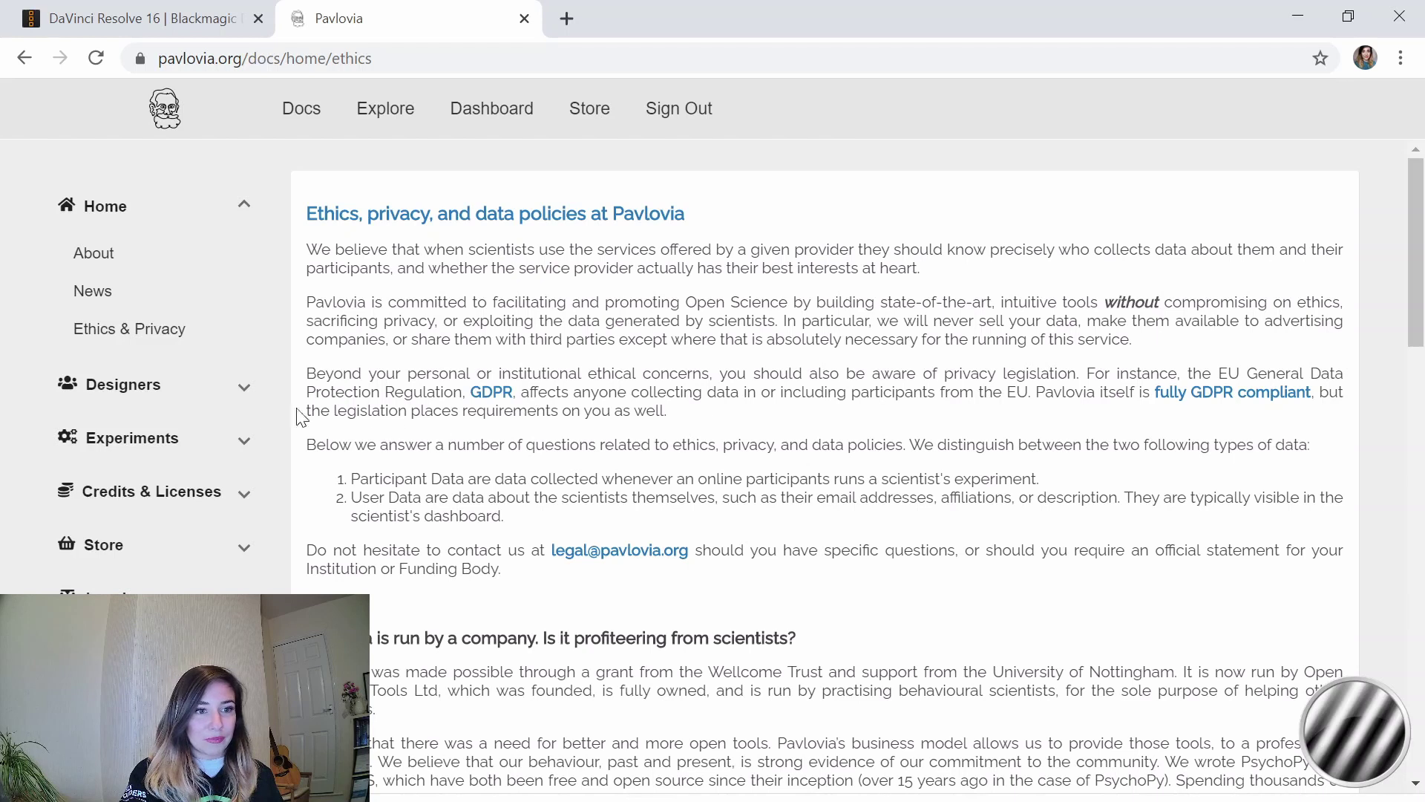
# - Read the Experiments documentation on creating experiments and on forking and cloning a project with GitLab
pyautogui.click(242, 439)
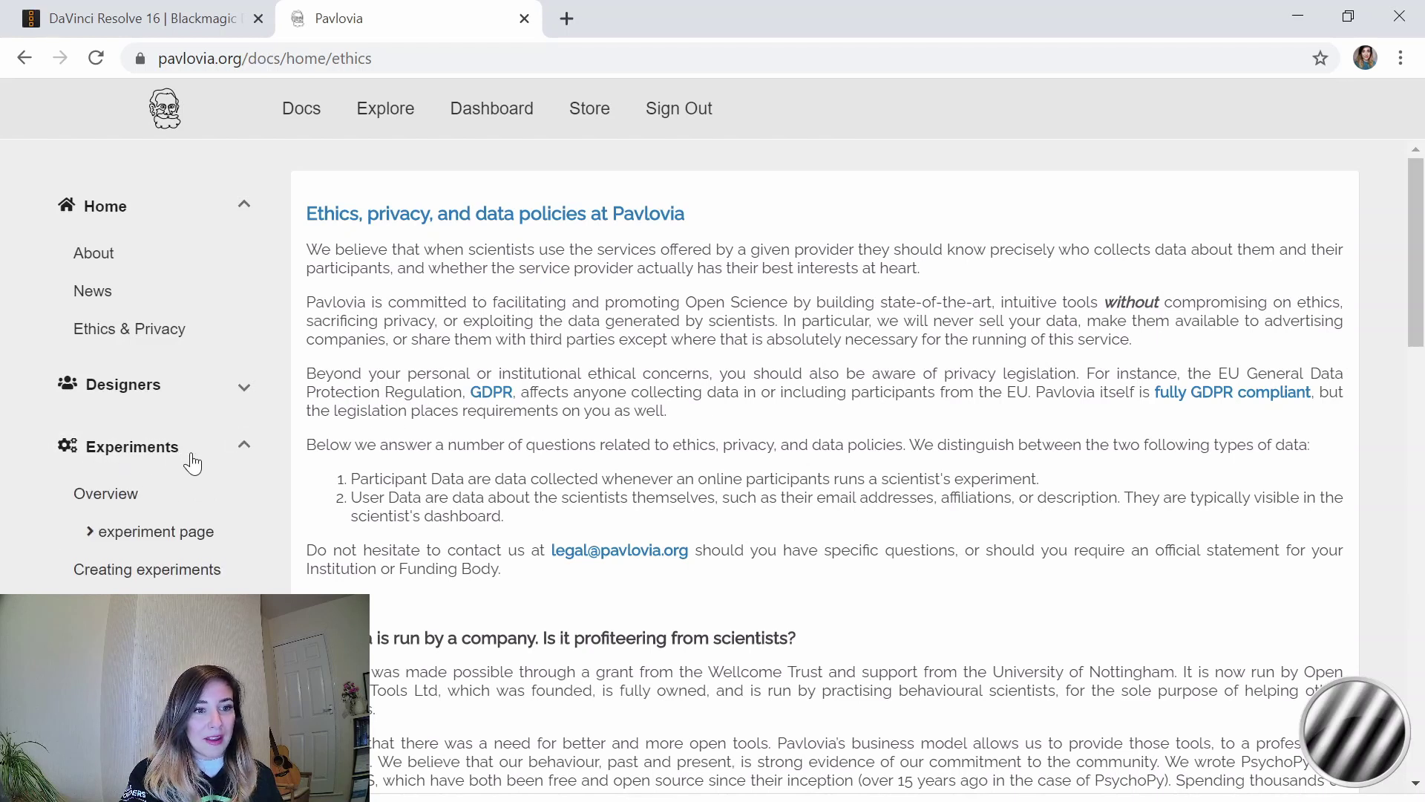
pyautogui.scroll(-1, 185, 580)
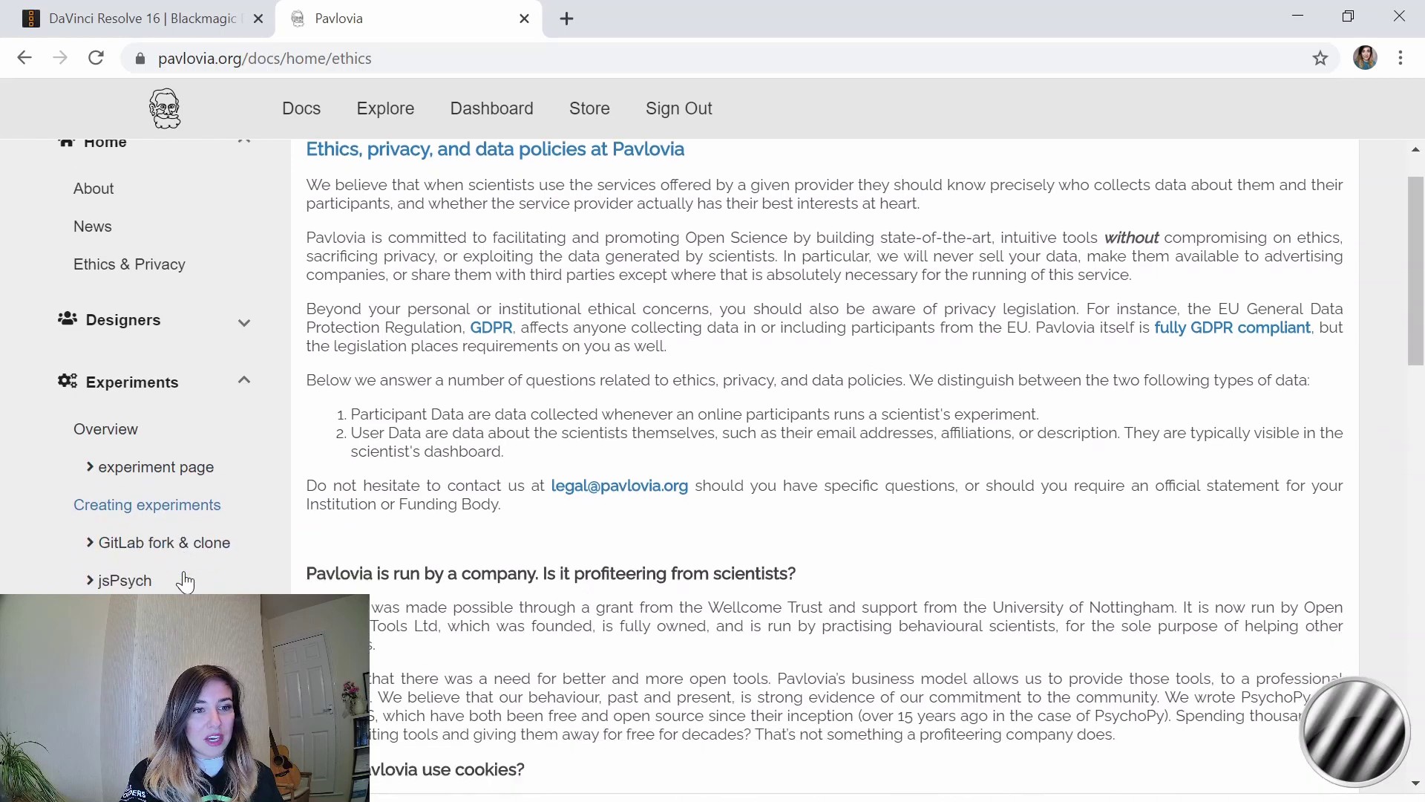
pyautogui.click(161, 499)
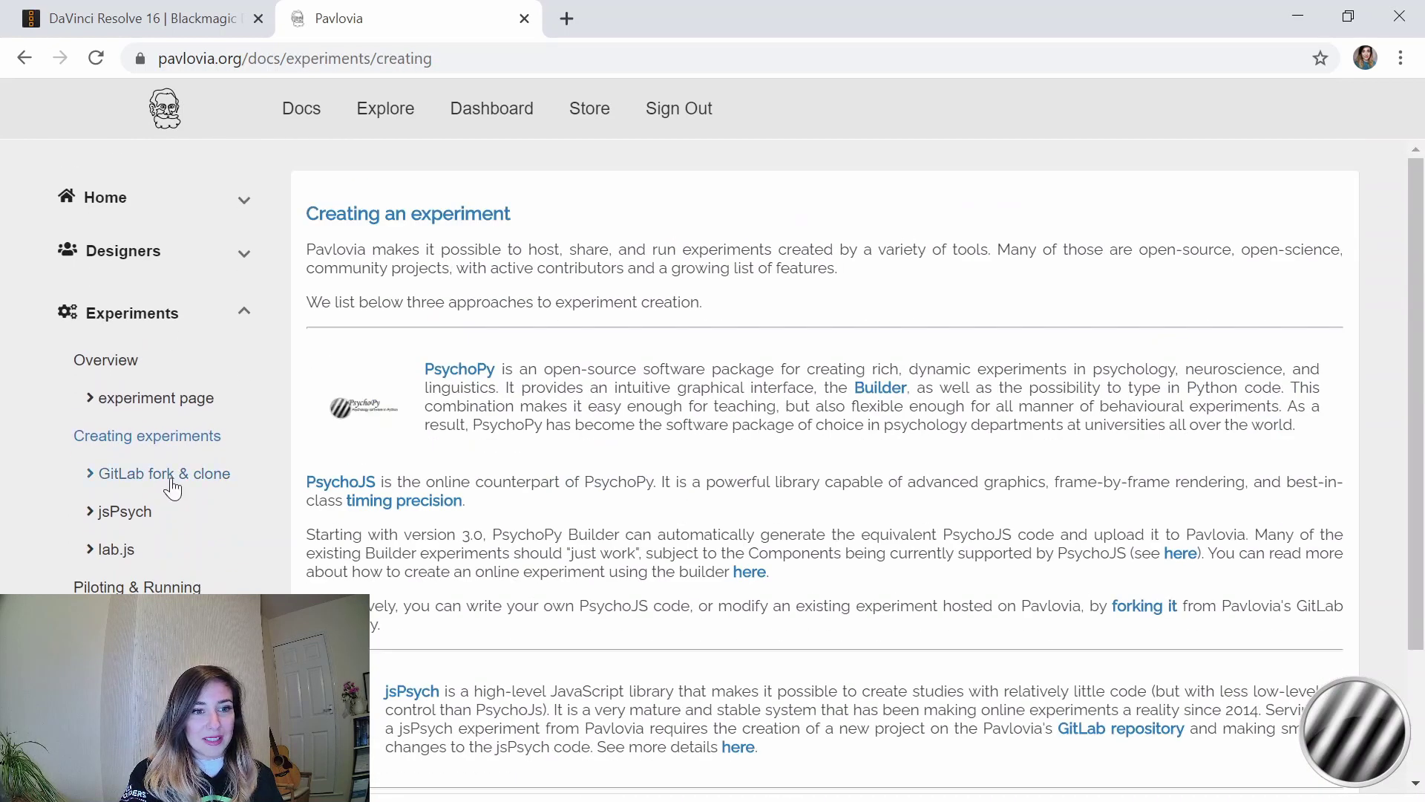
pyautogui.click(172, 488)
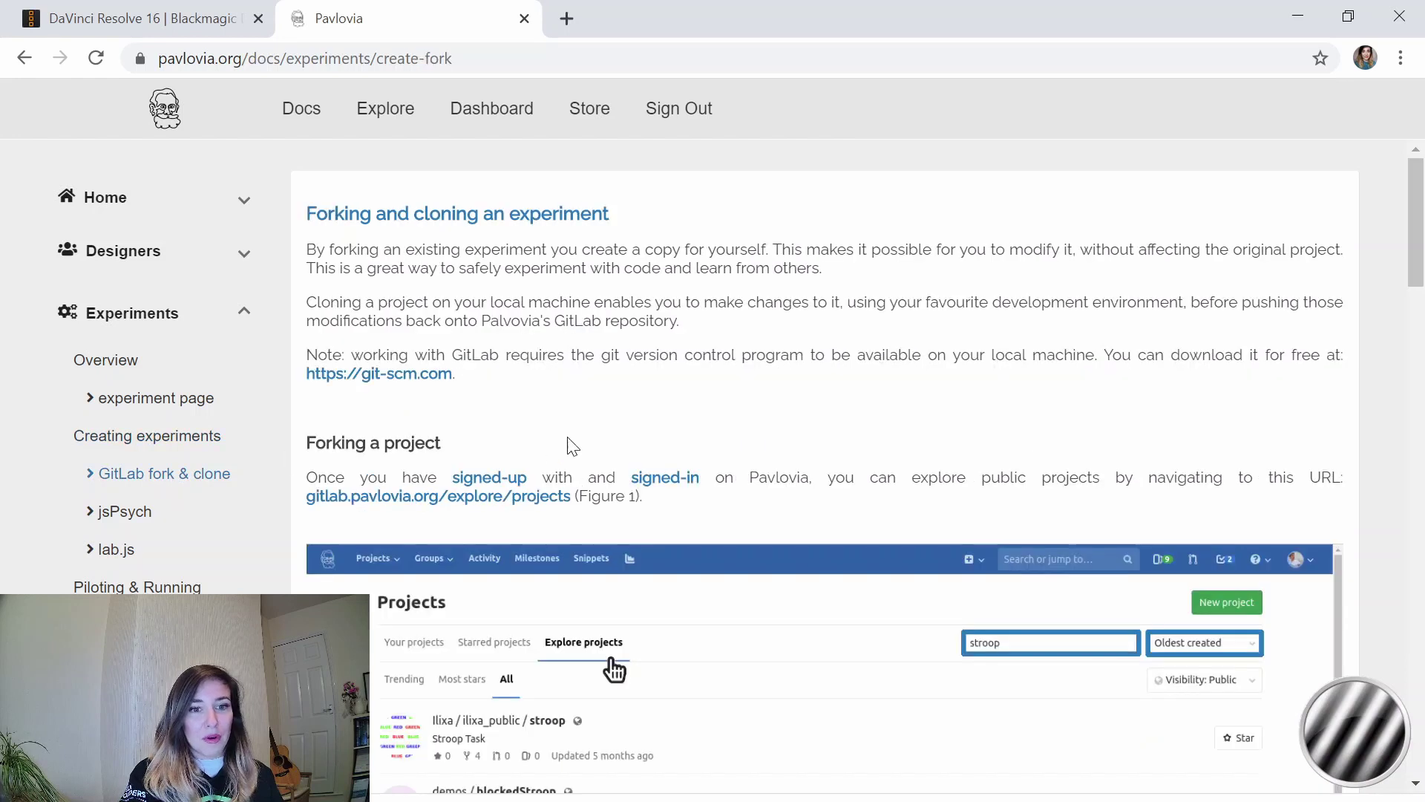
pyautogui.scroll(-2, 569, 443)
pyautogui.scroll(-5, 567, 437)
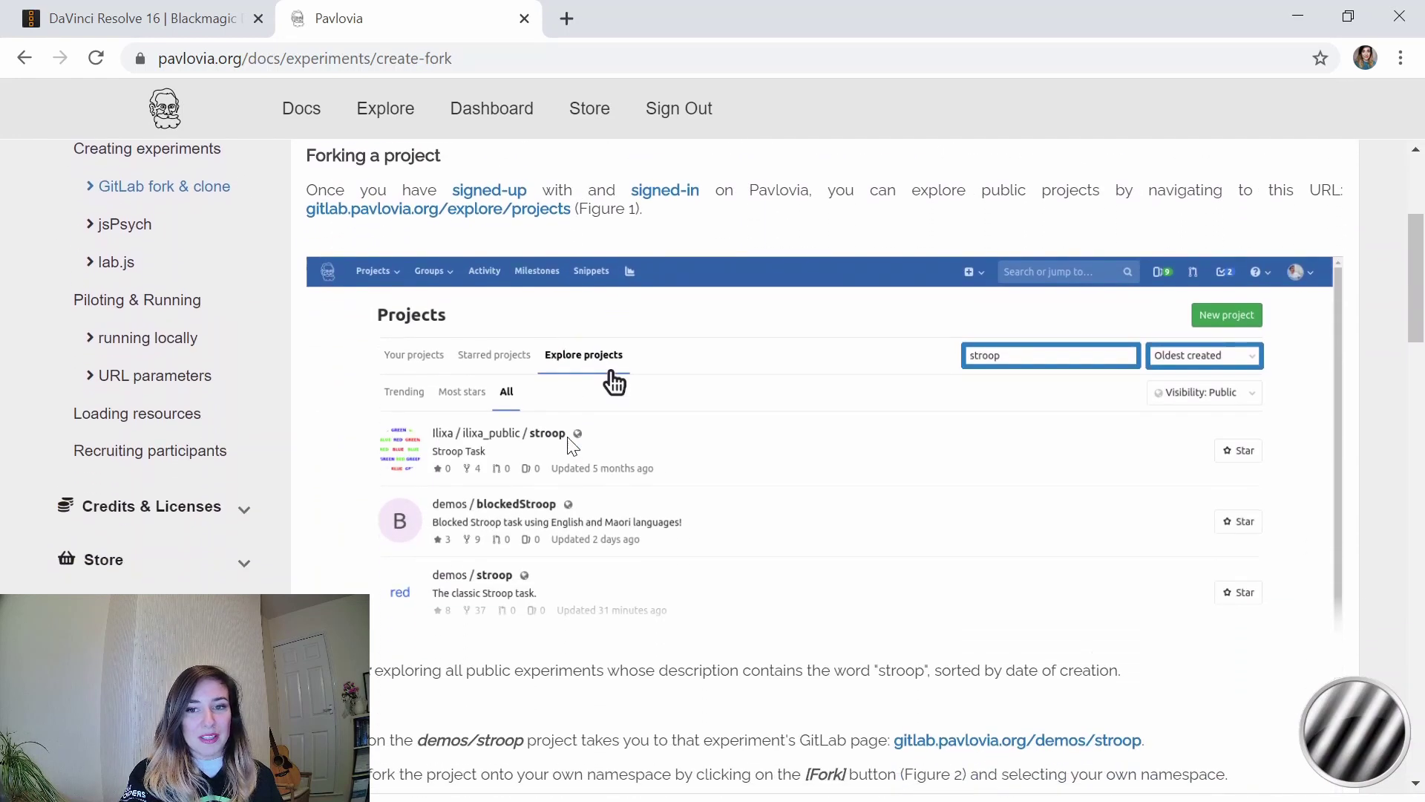
pyautogui.scroll(-2, 568, 440)
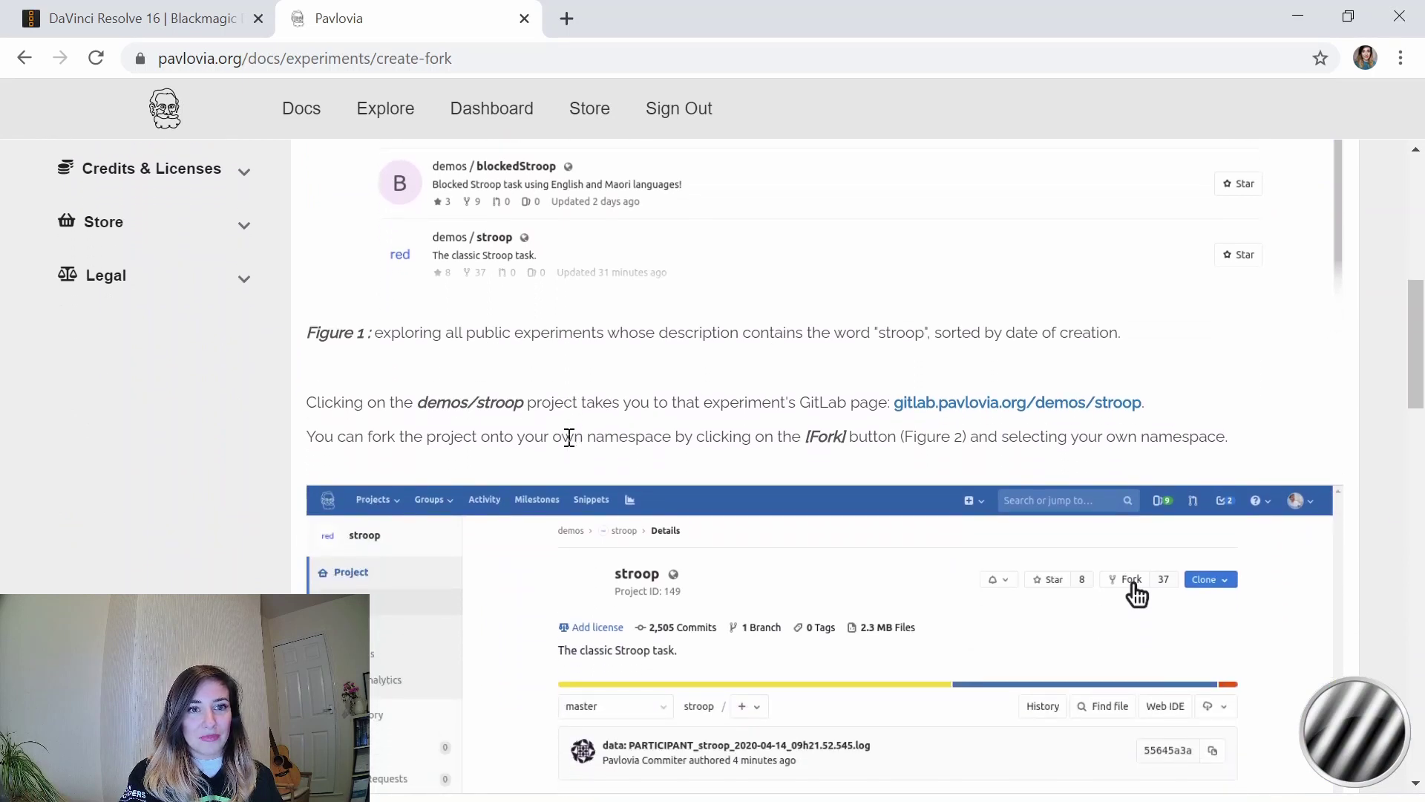
# - Browse the public experiments on the Explore page, checking their descriptions, platforms and running status
pyautogui.click(387, 117)
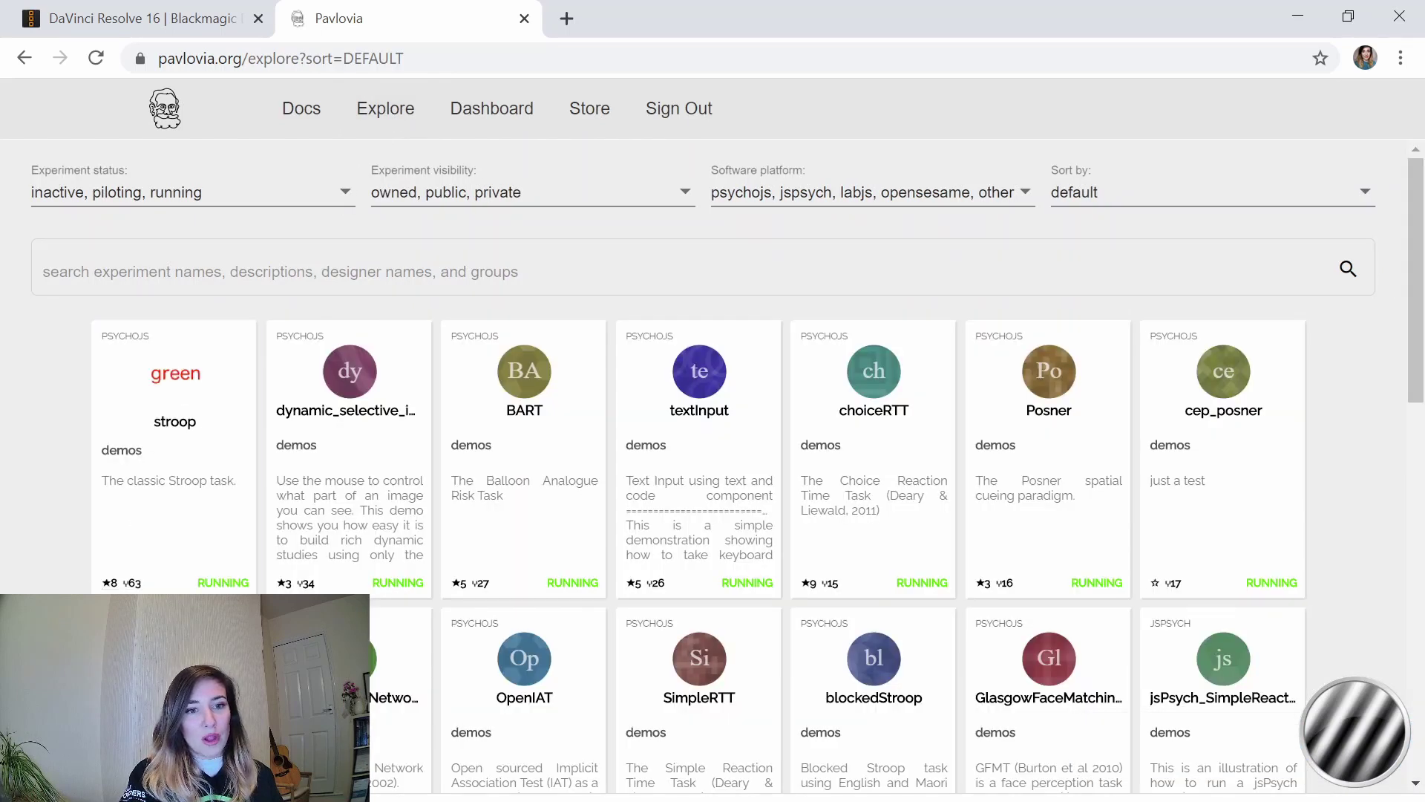
pyautogui.scroll(-2, 711, 788)
pyautogui.scroll(-2, 711, 788)
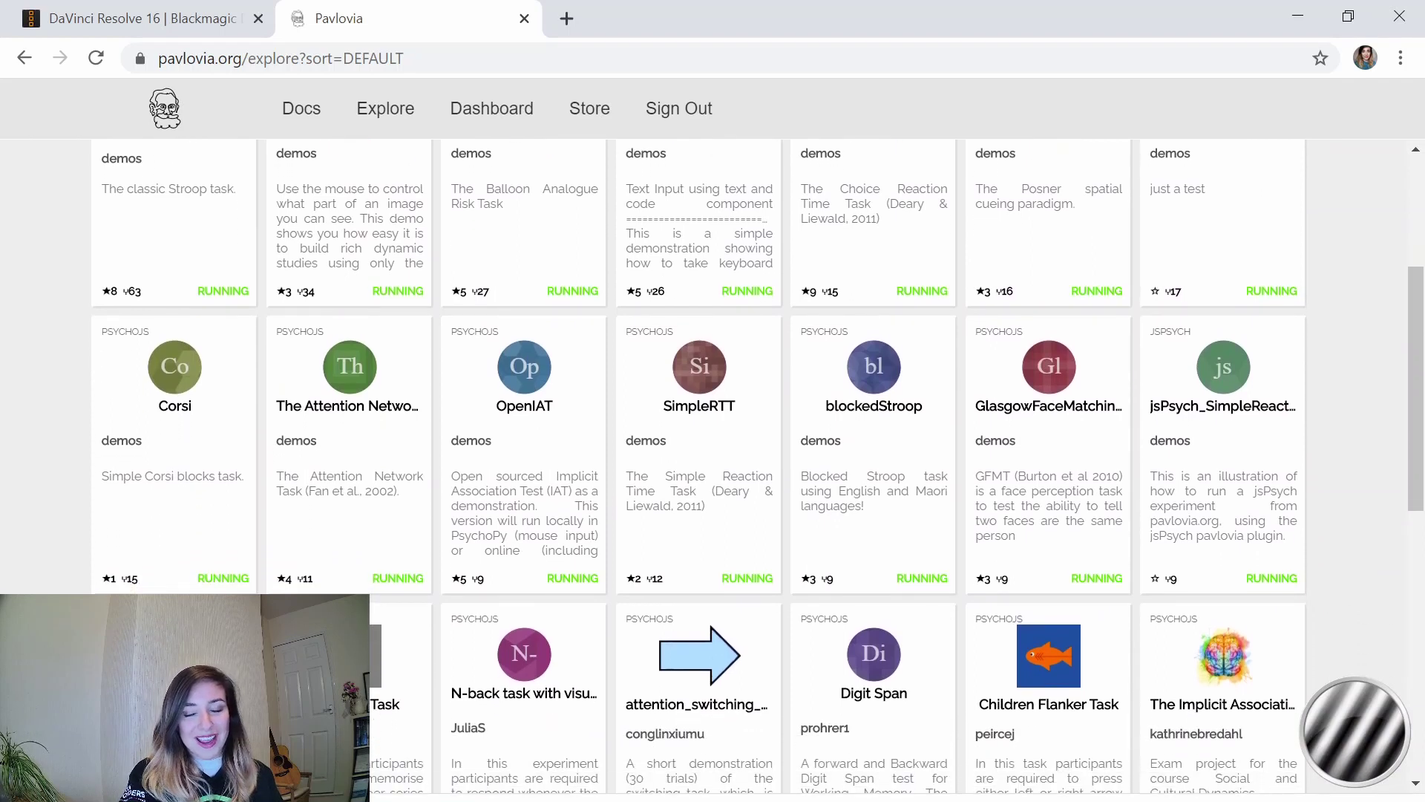
pyautogui.scroll(-2, 758, 463)
pyautogui.scroll(-3, 758, 463)
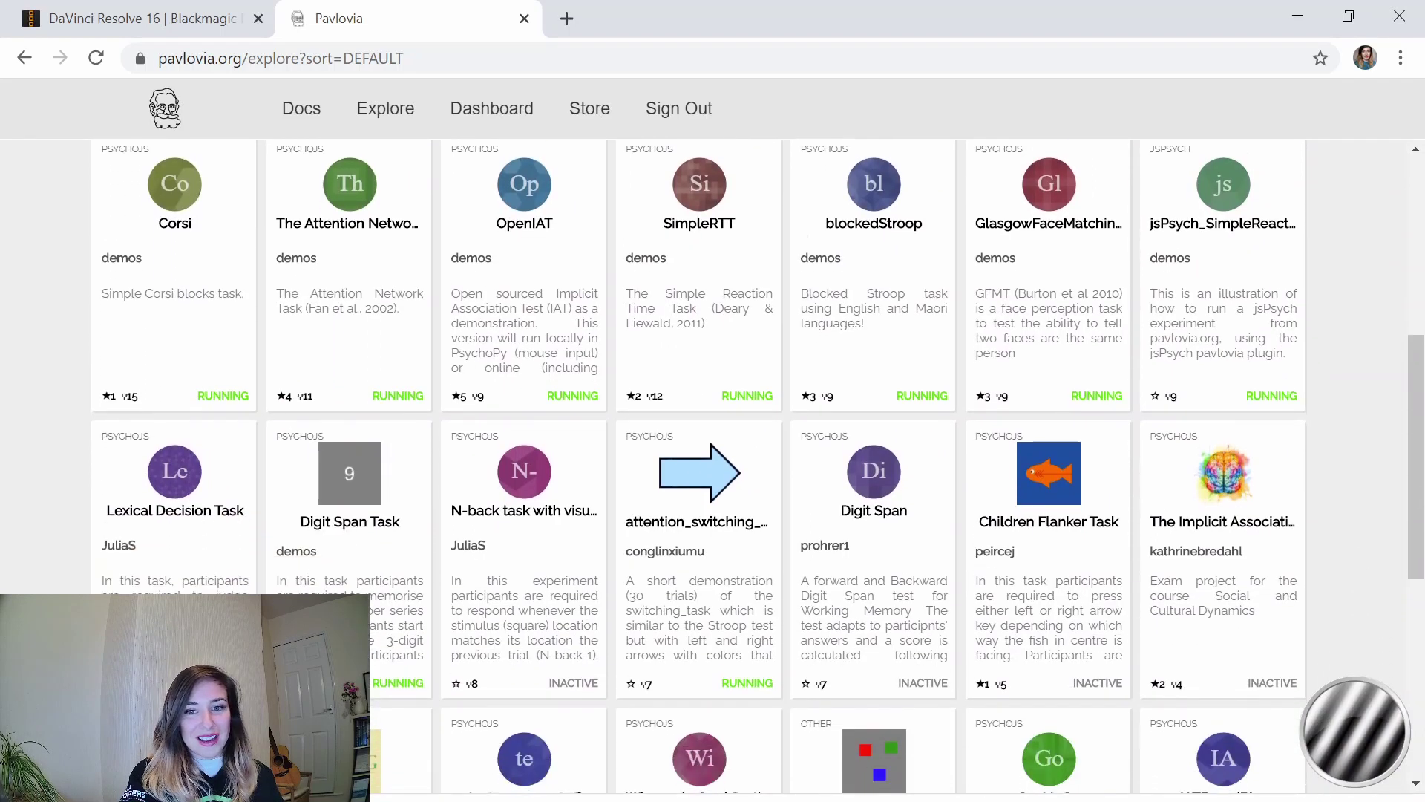
pyautogui.scroll(-3, 758, 463)
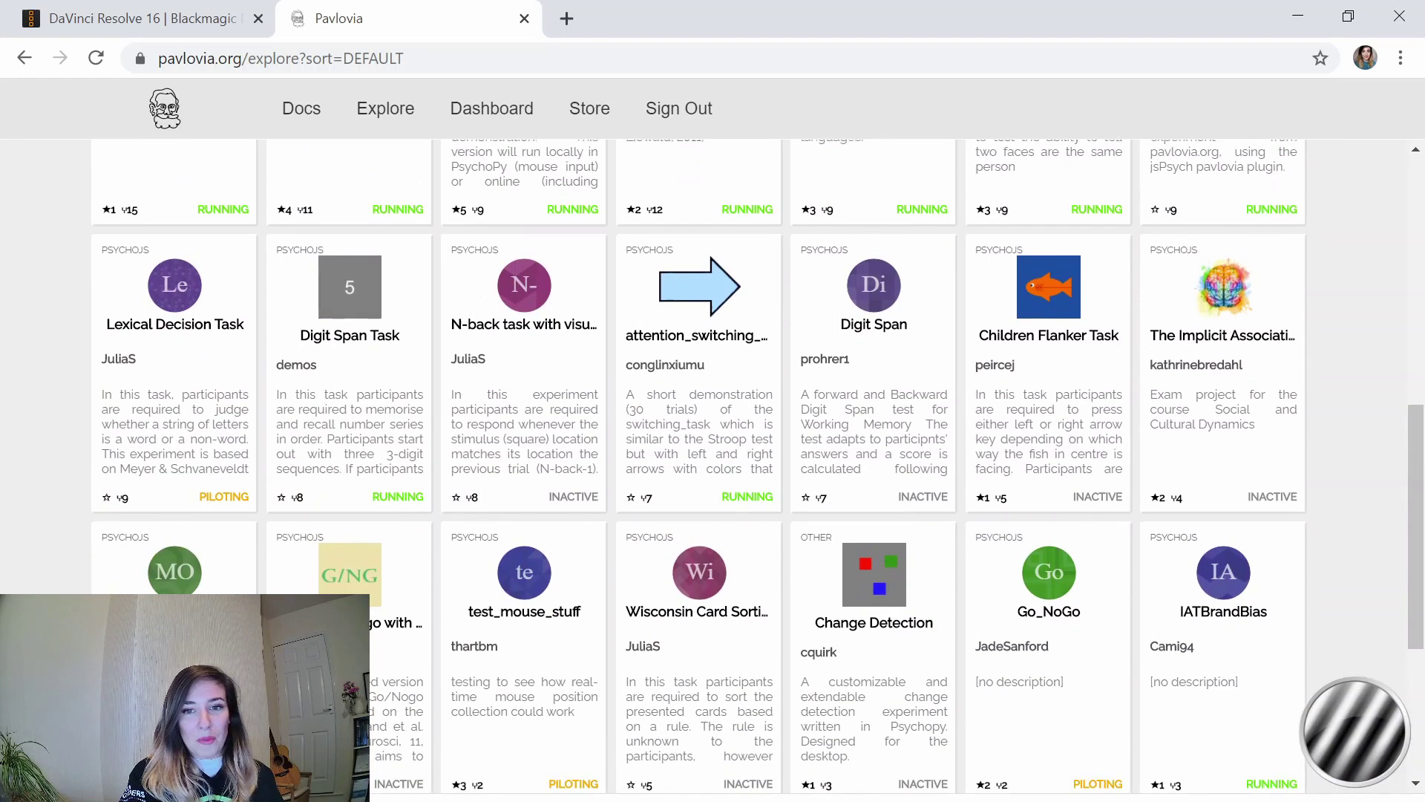
pyautogui.scroll(-1, 758, 463)
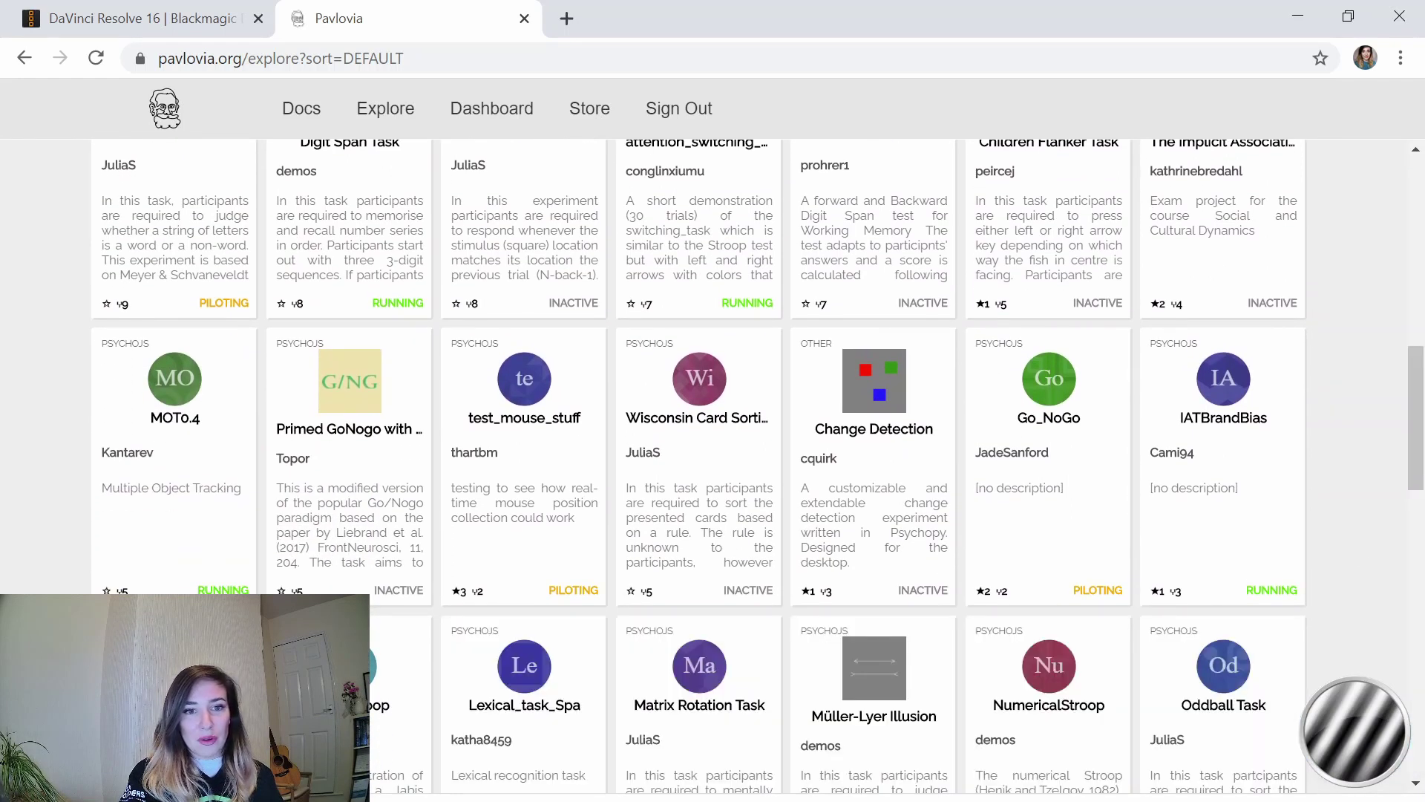
pyautogui.scroll(-2, 758, 463)
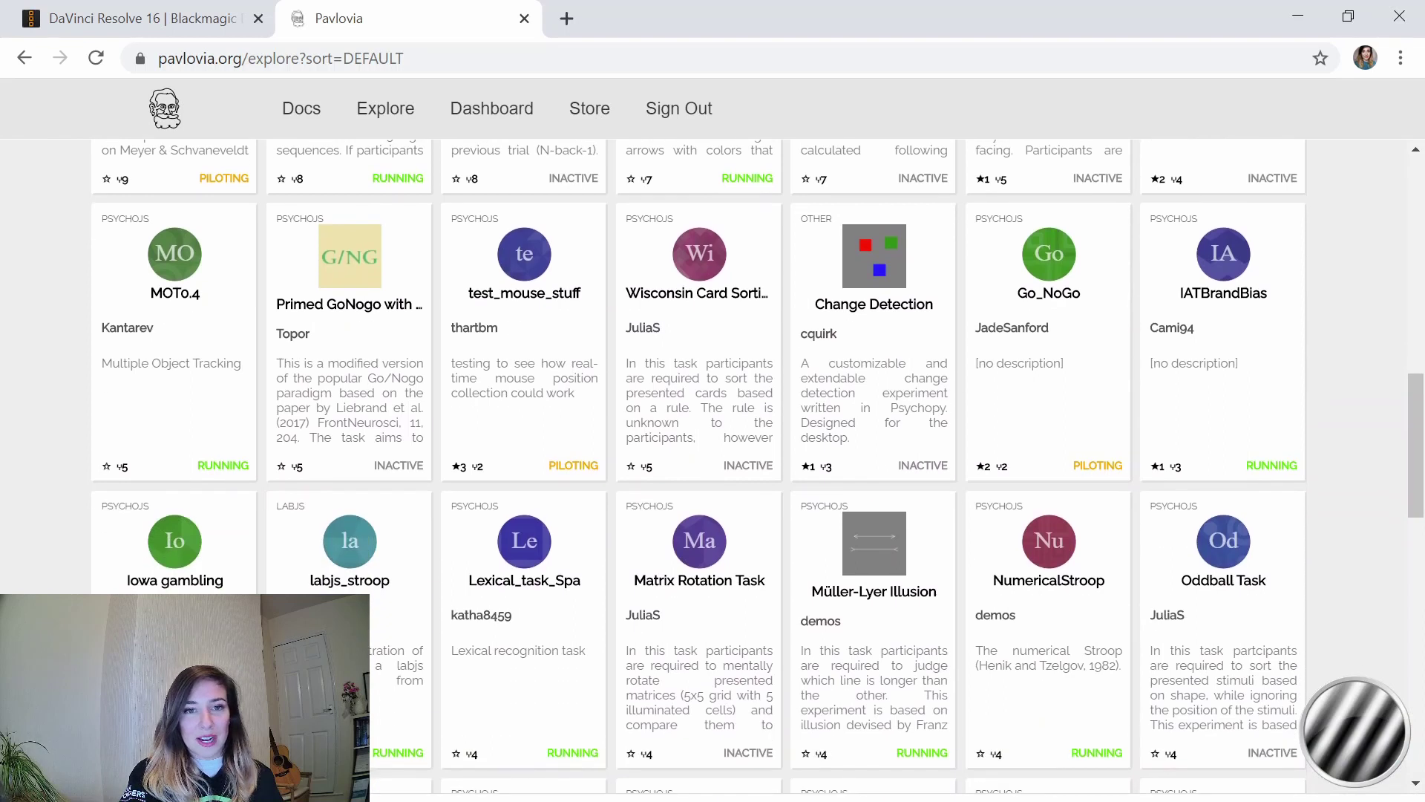
pyautogui.scroll(-1, 757, 463)
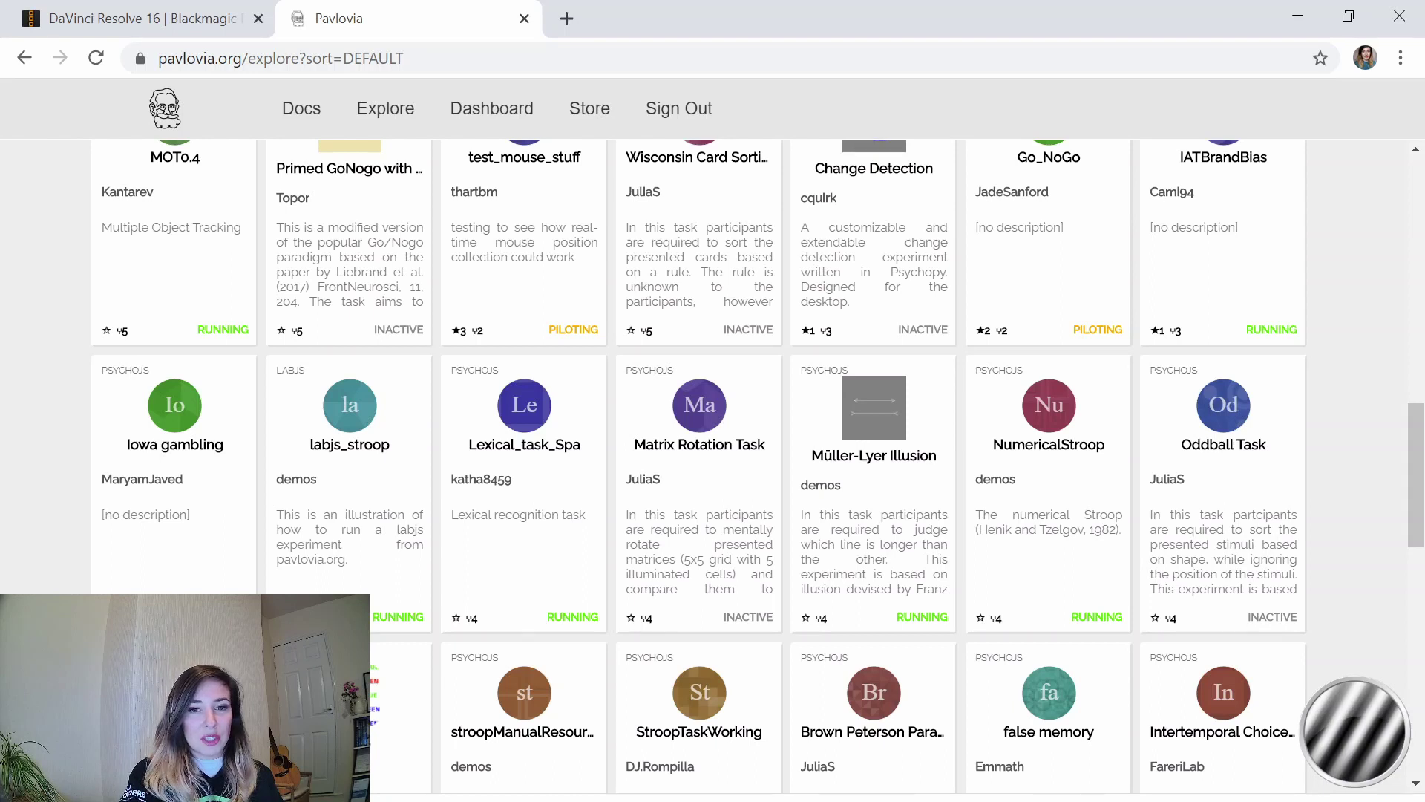
pyautogui.scroll(10, 758, 465)
pyautogui.scroll(2, 704, 371)
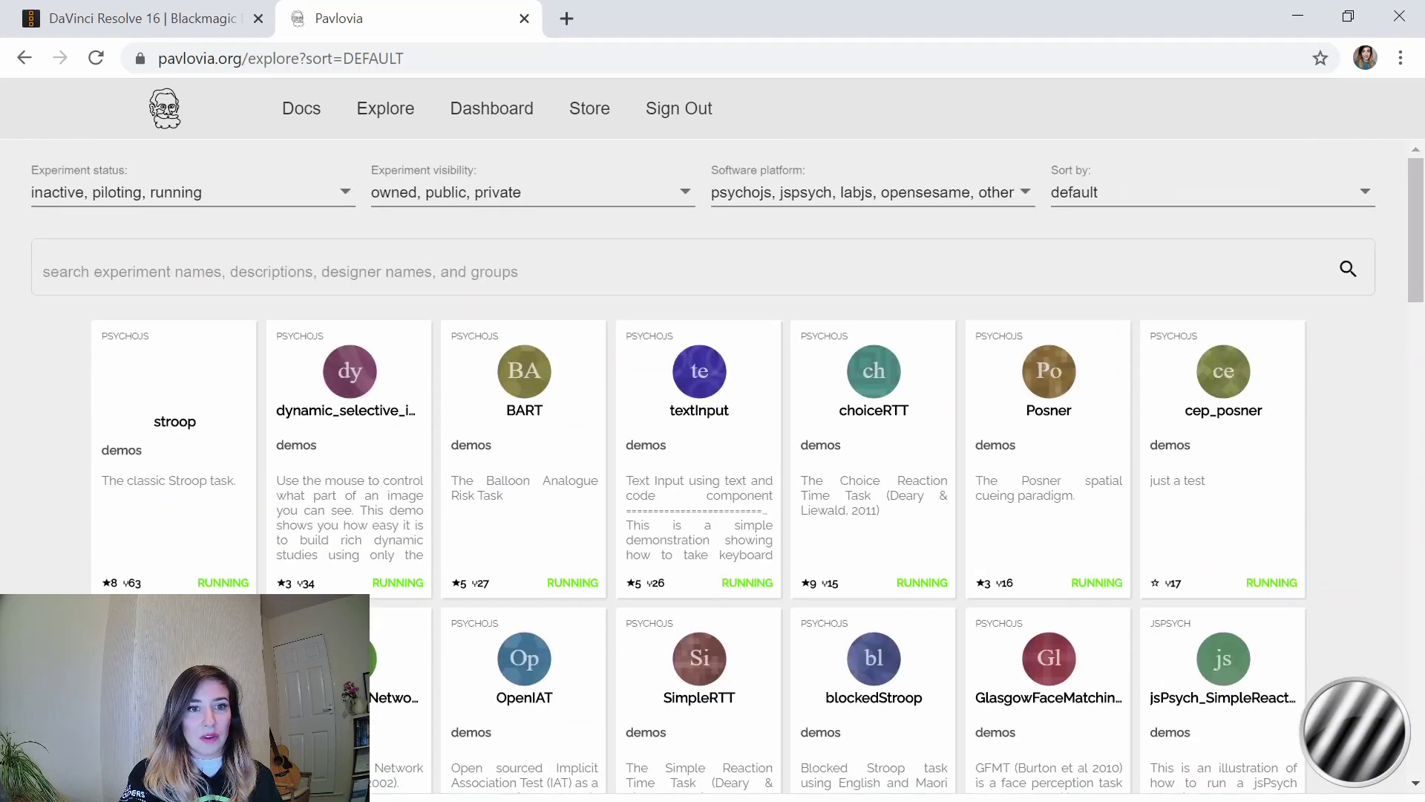
# - Review the dashboard's profile and list of owned experiments, and minimize the browser to get back to PsychoPy Builder
pyautogui.click(455, 116)
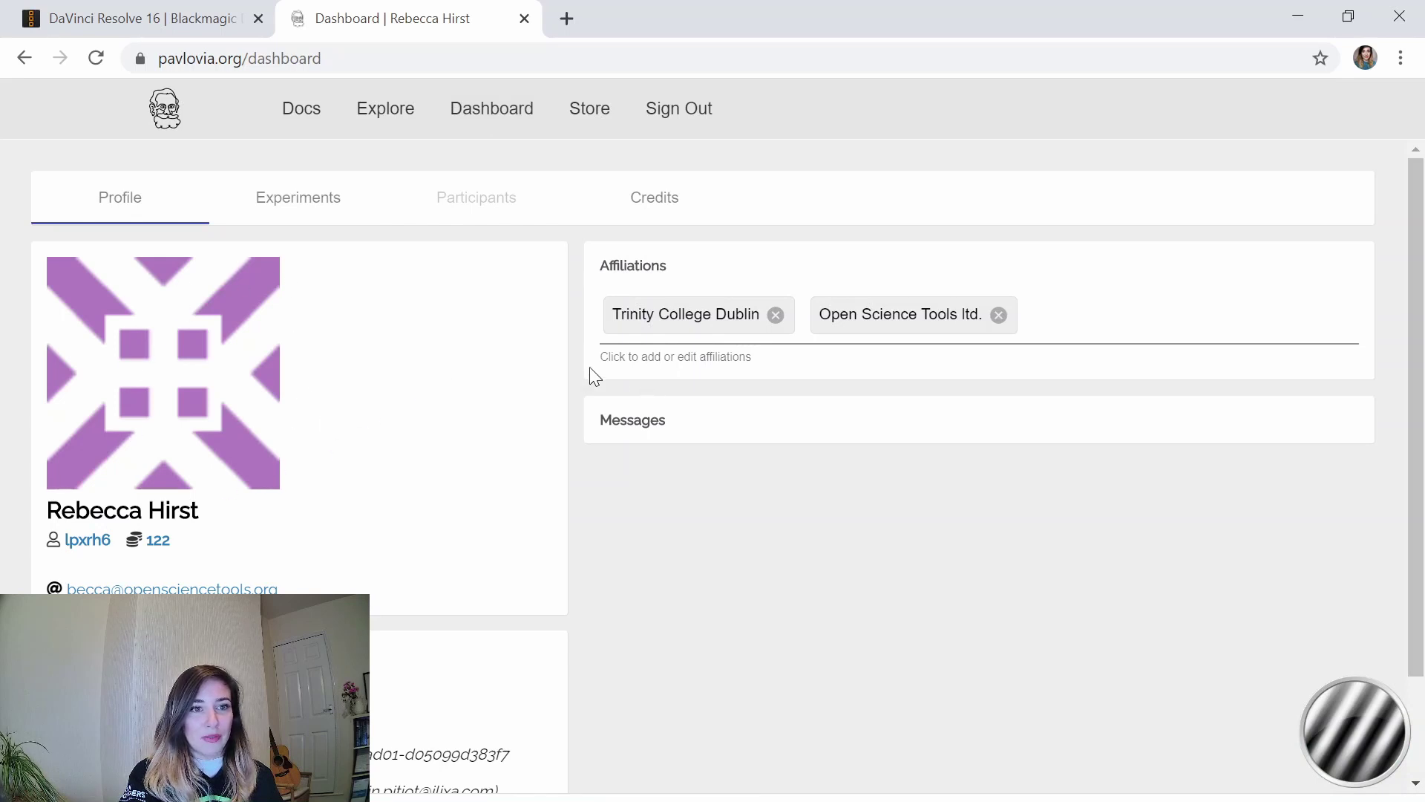
pyautogui.click(308, 213)
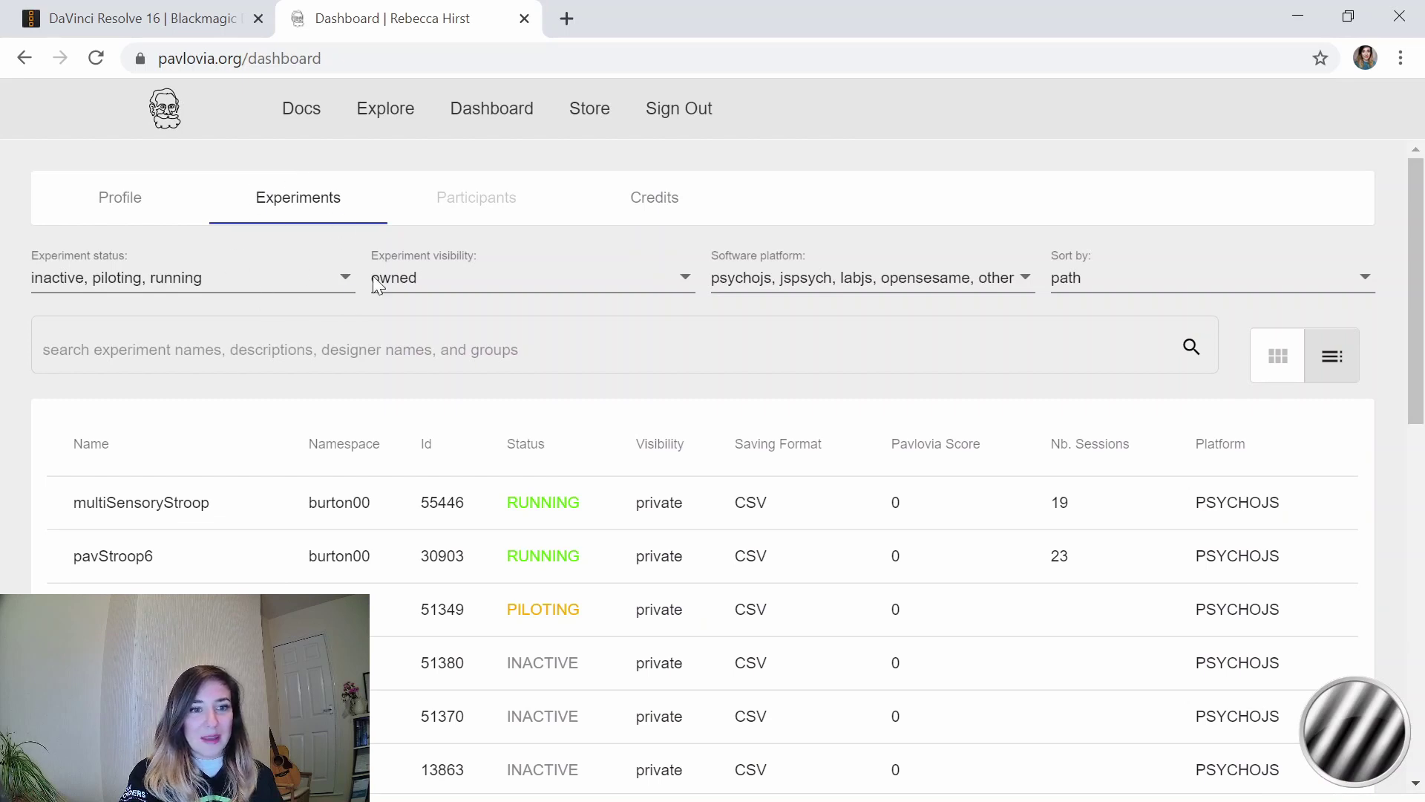
pyautogui.click(1298, 17)
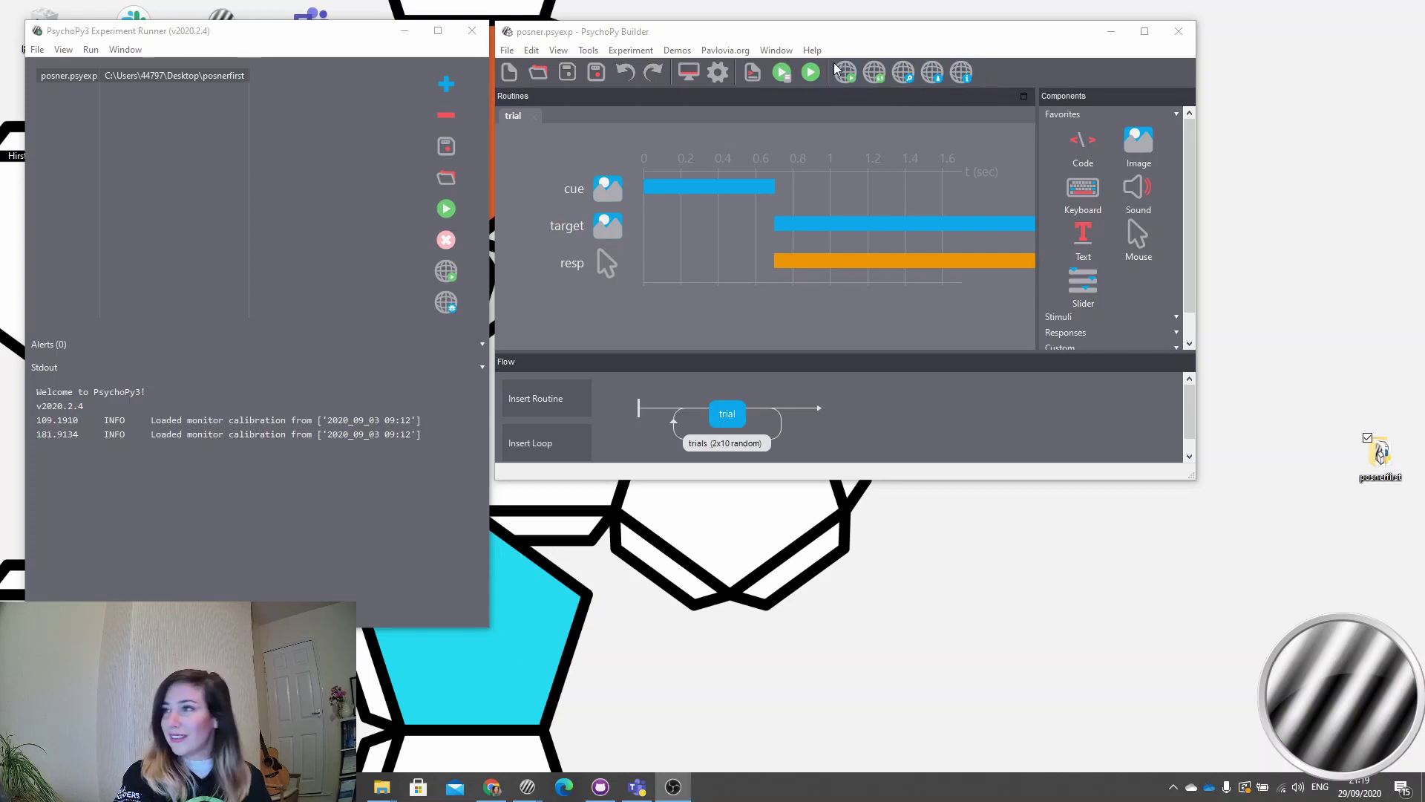
# - In PsychoPy Builder, check the Pavlovia project info of posner.psyexp and the details of the logged-in account
pyautogui.click(962, 74)
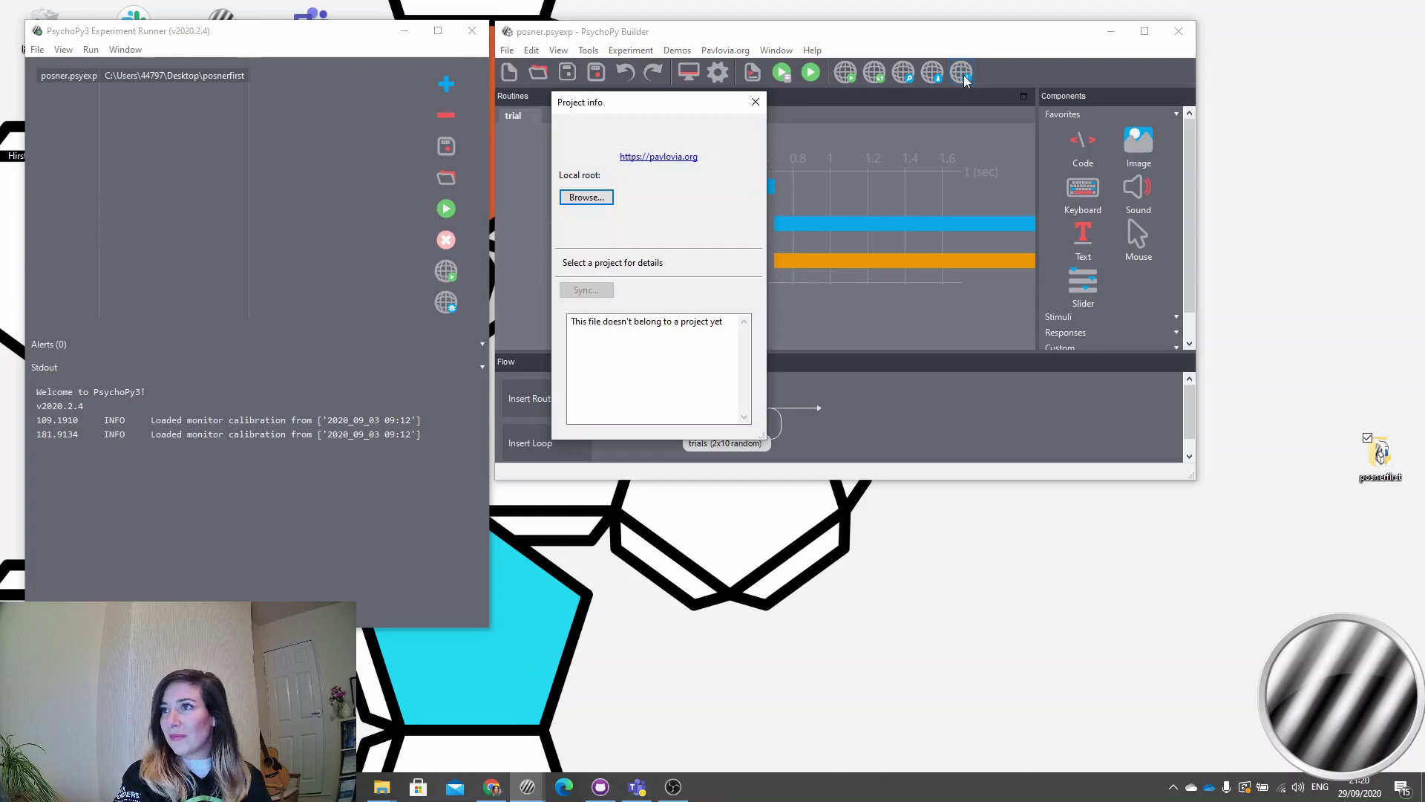
pyautogui.moveTo(717, 109); pyautogui.dragTo(404, 88)
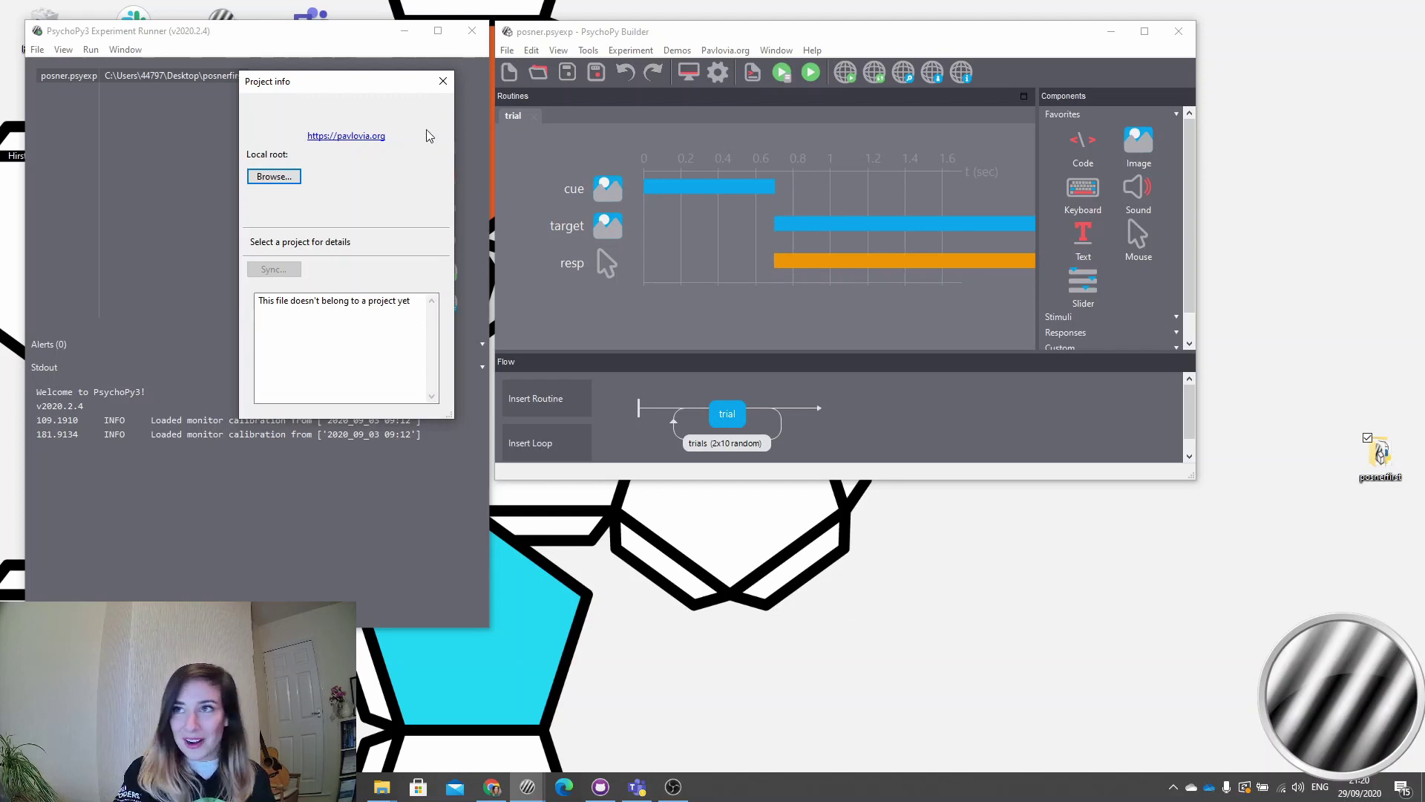
pyautogui.click(441, 83)
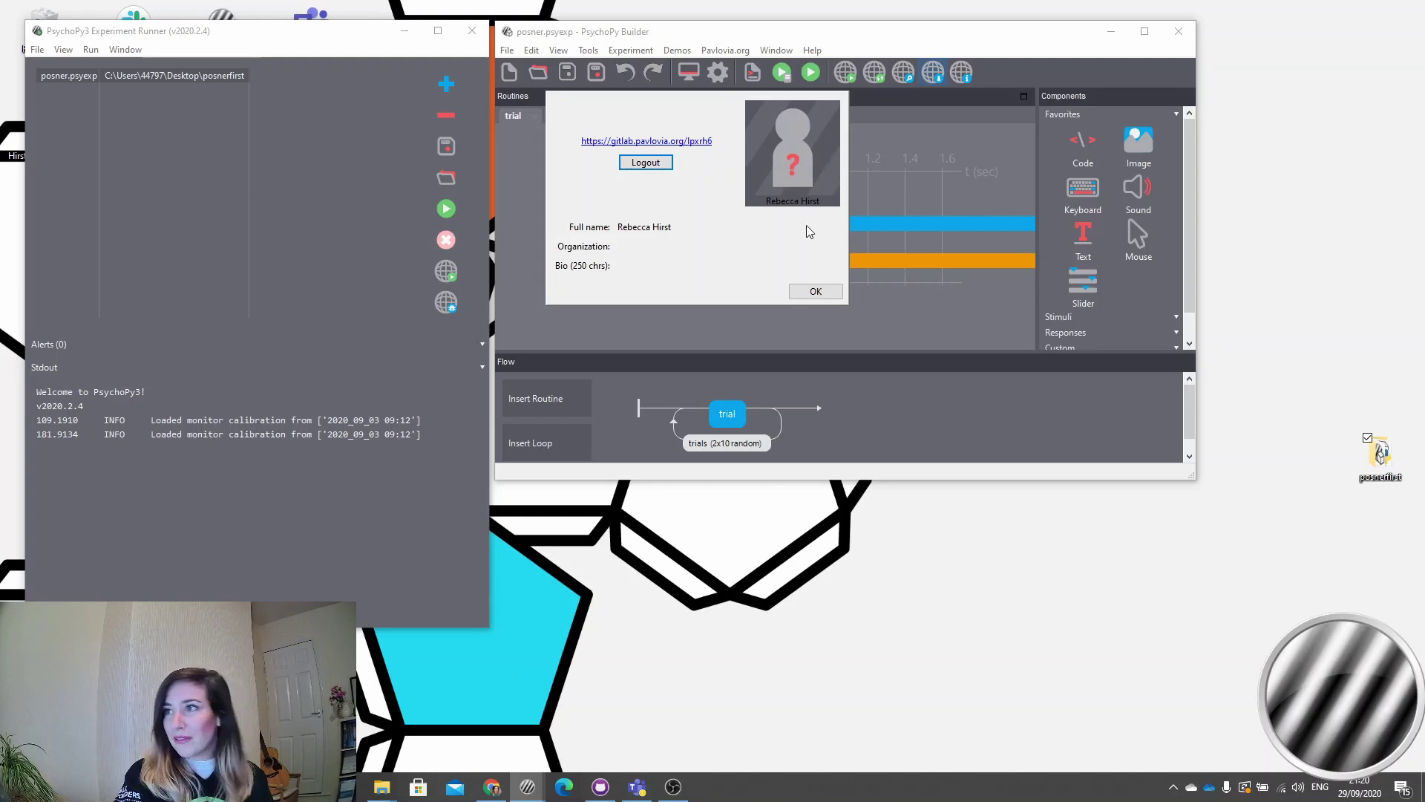
pyautogui.click(817, 293)
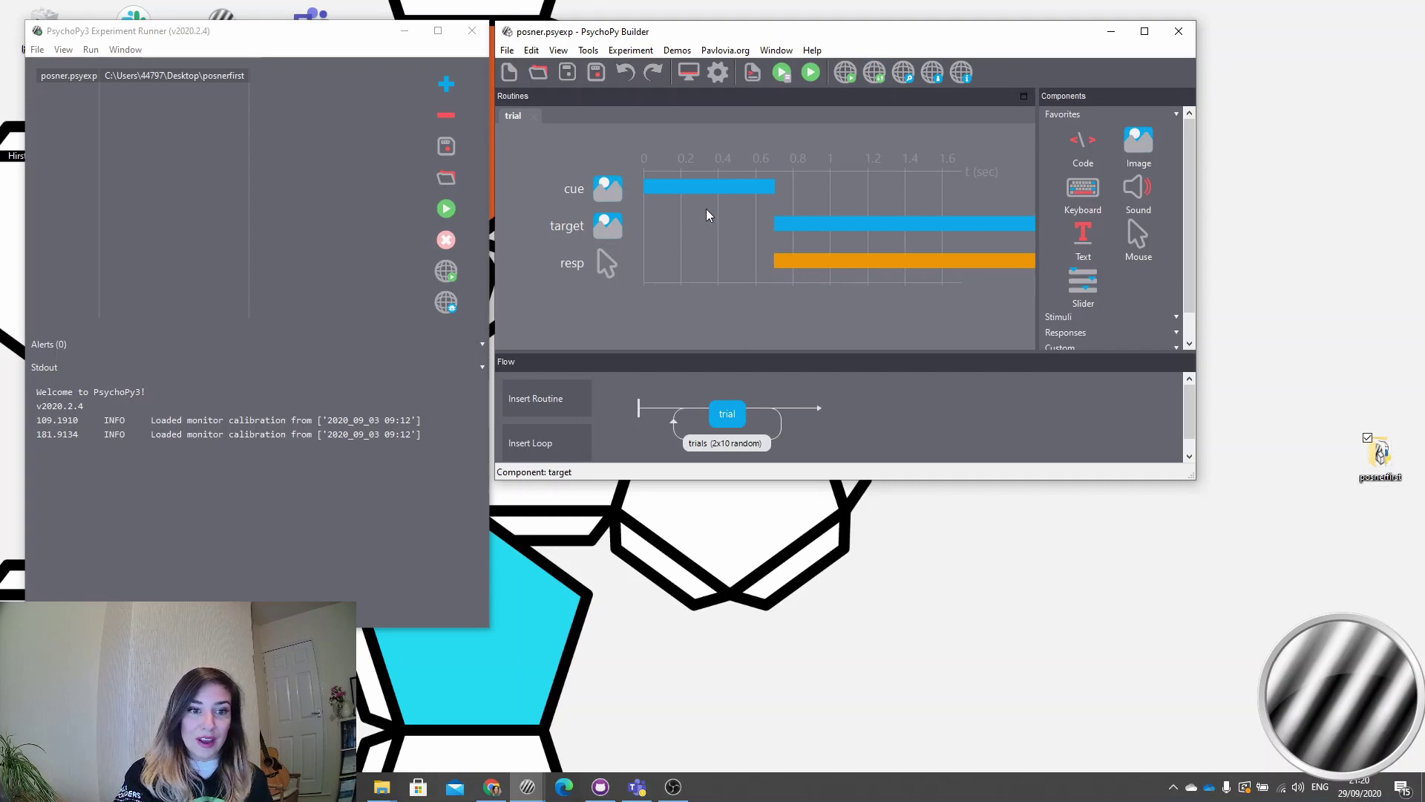
# - Start syncing posner.psyexp with Pavlovia by creating a new project, and name the project myPosner
pyautogui.click(875, 72)
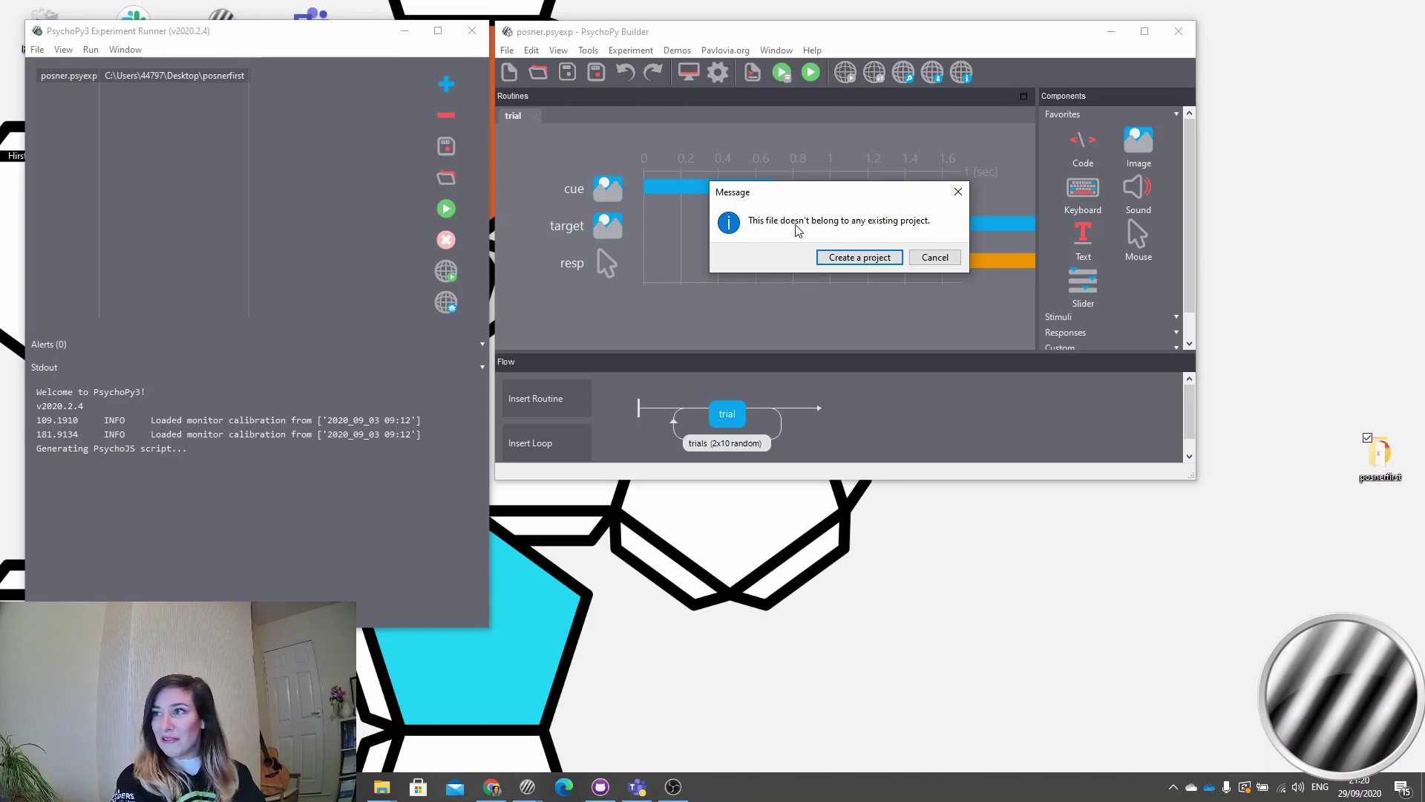
pyautogui.click(861, 258)
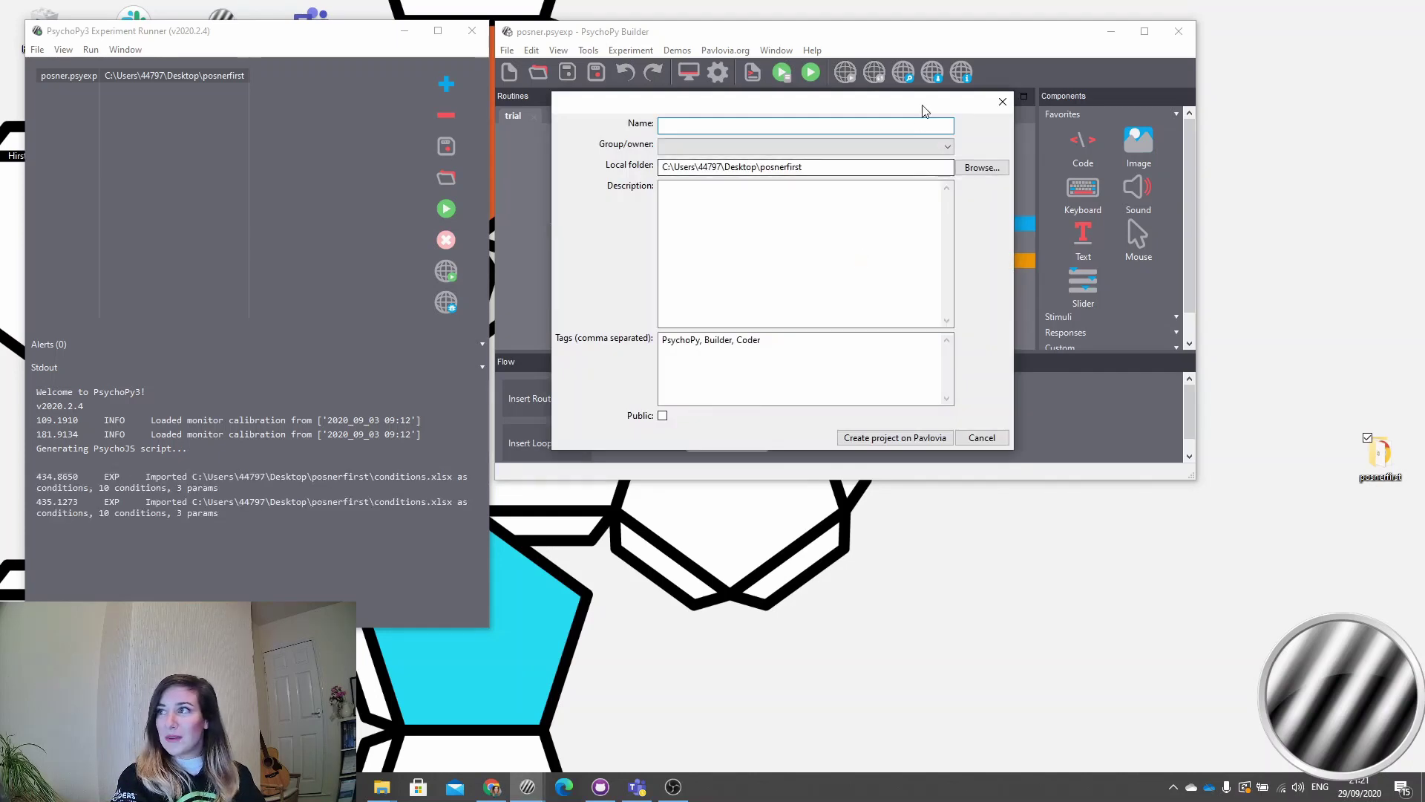
pyautogui.moveTo(923, 112); pyautogui.dragTo(773, 176)
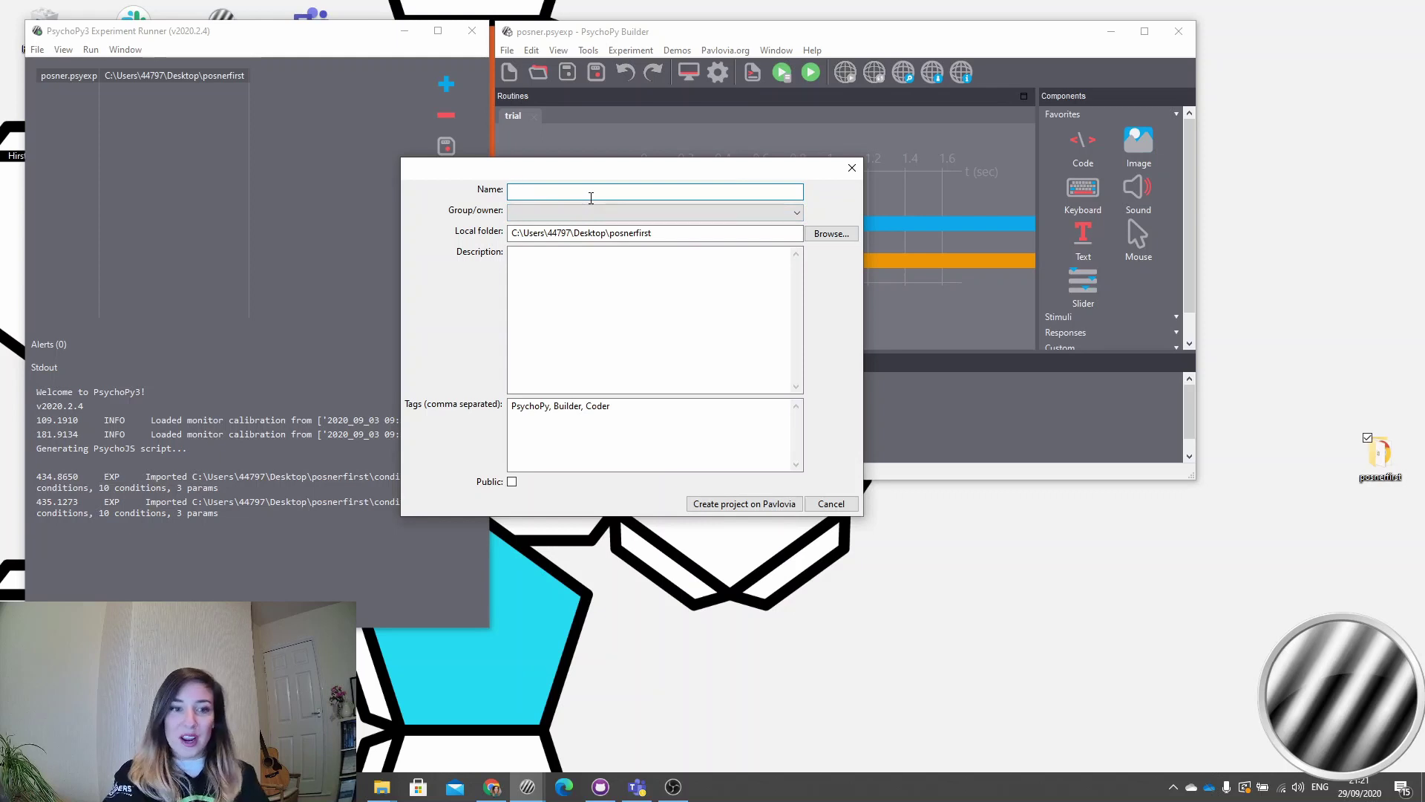
pyautogui.write('my')
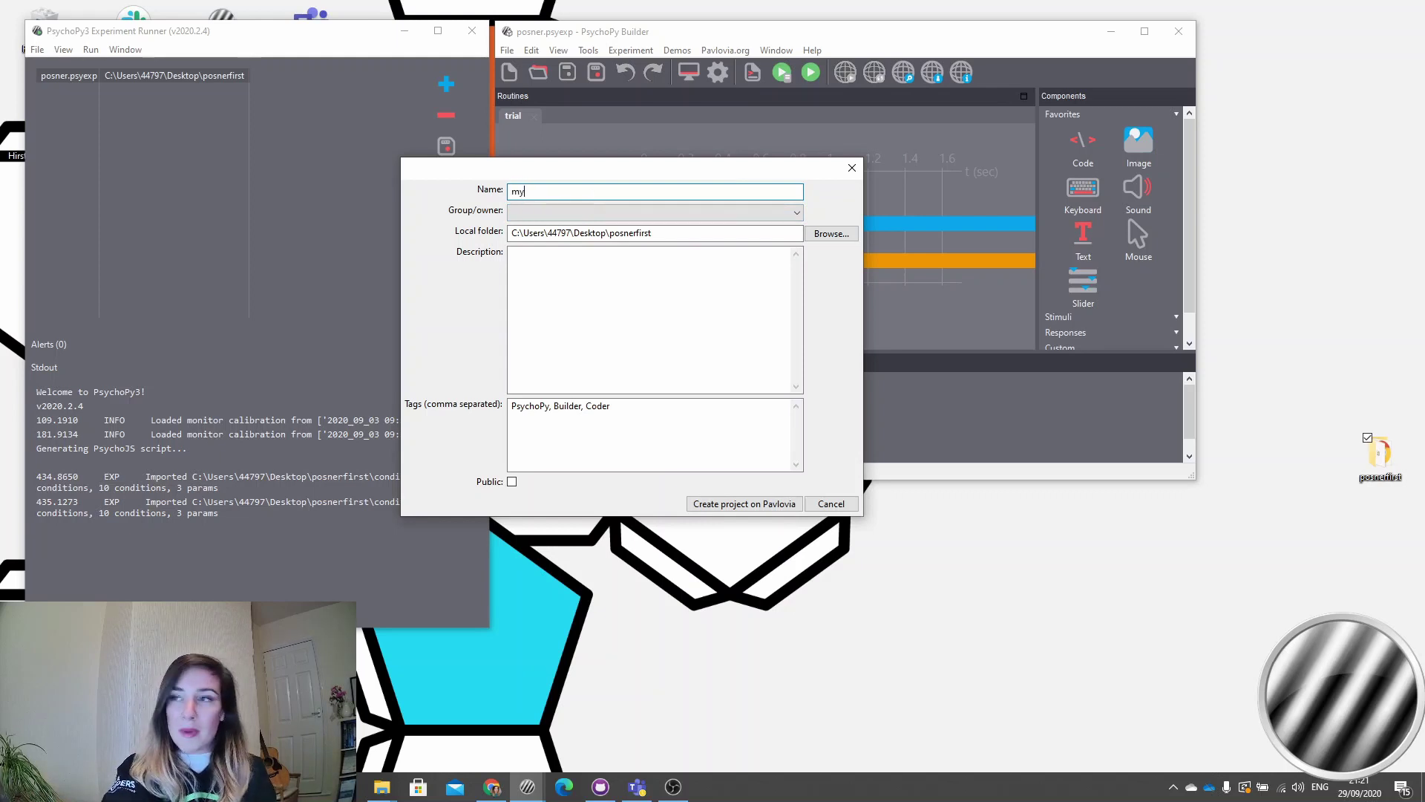
pyautogui.write('Posner')
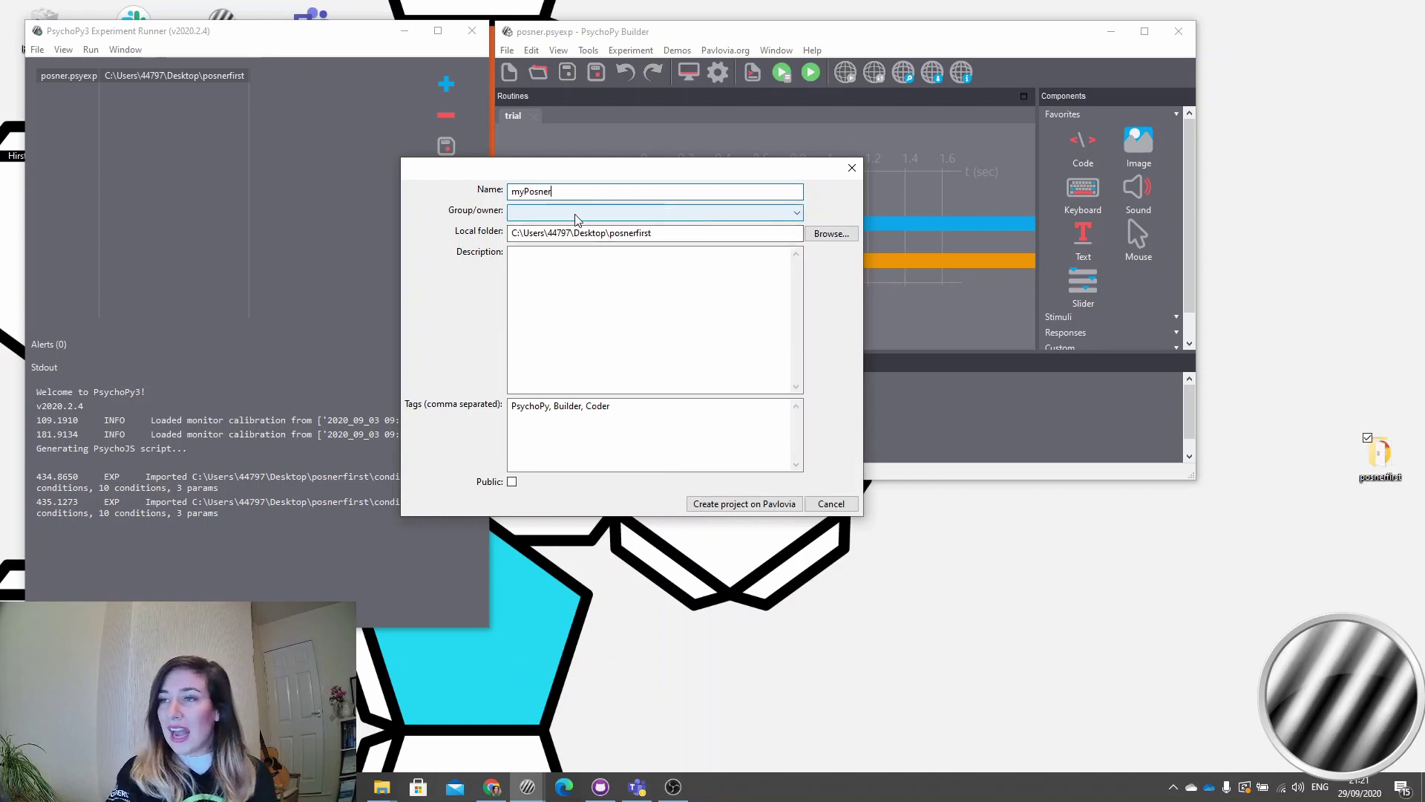
# - Set the new project's group/owner to the personal account instead of the demos group
pyautogui.click(534, 212)
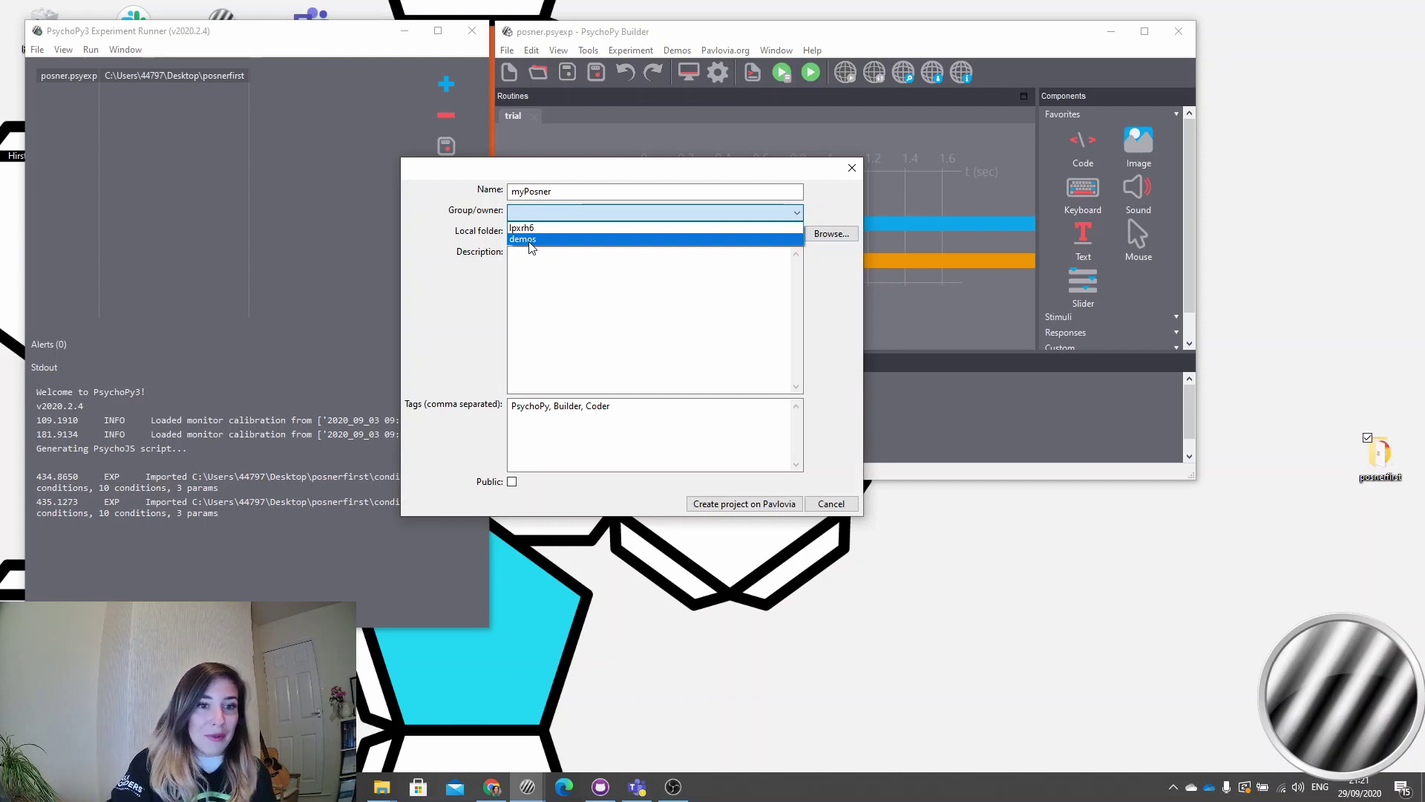
pyautogui.click(647, 276)
pyautogui.click(657, 212)
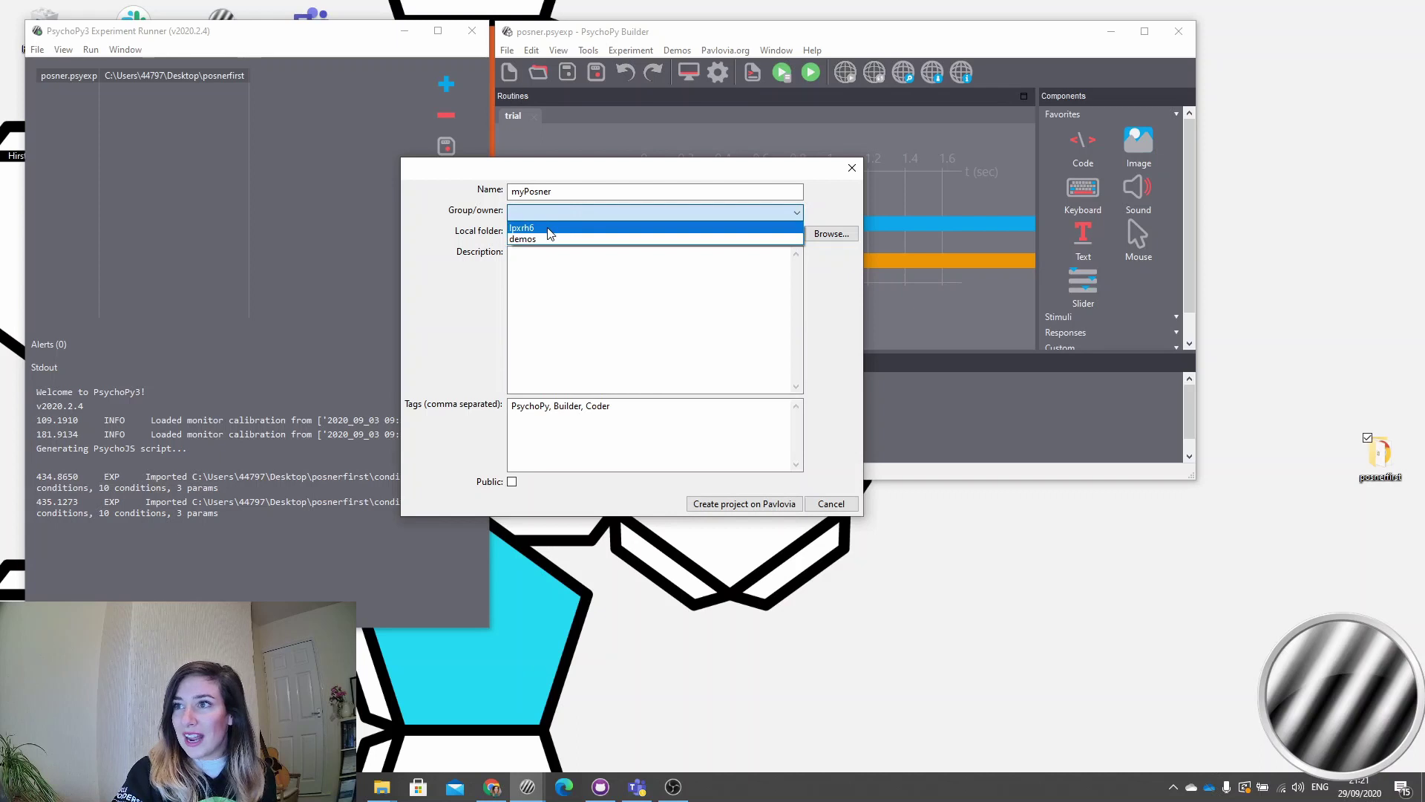
pyautogui.click(548, 227)
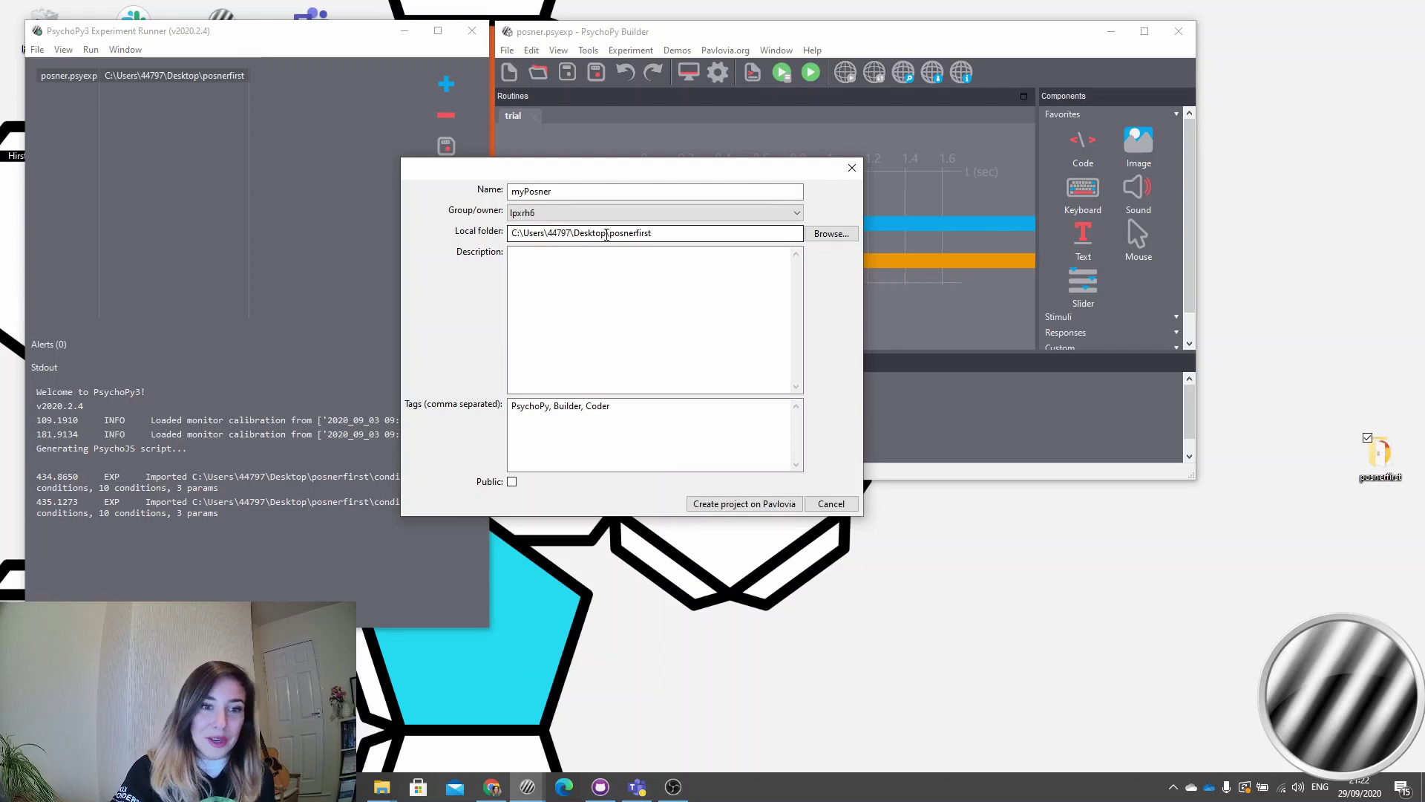
# - Enter the project description "This is a basic posner cueing task."
pyautogui.click(600, 263)
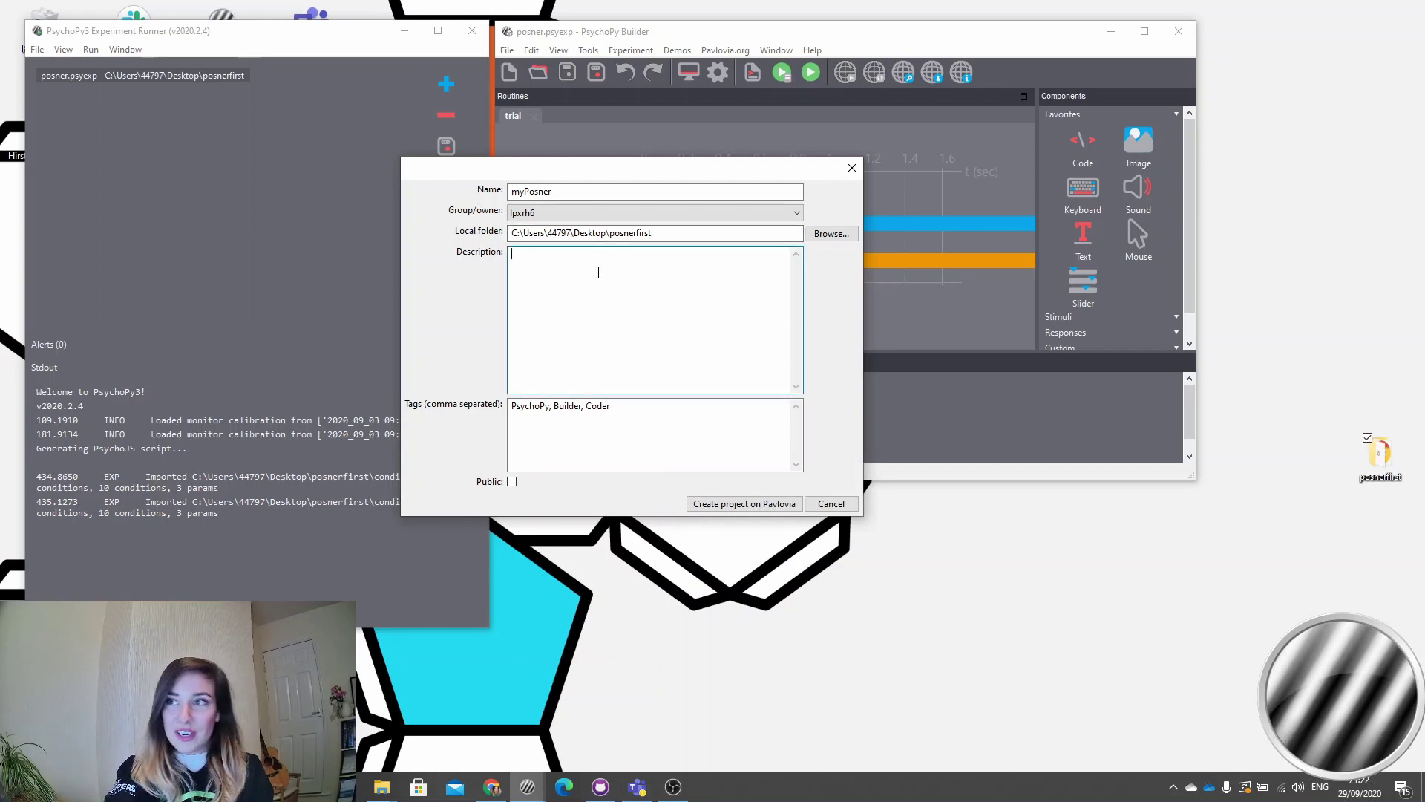
pyautogui.write('This ')
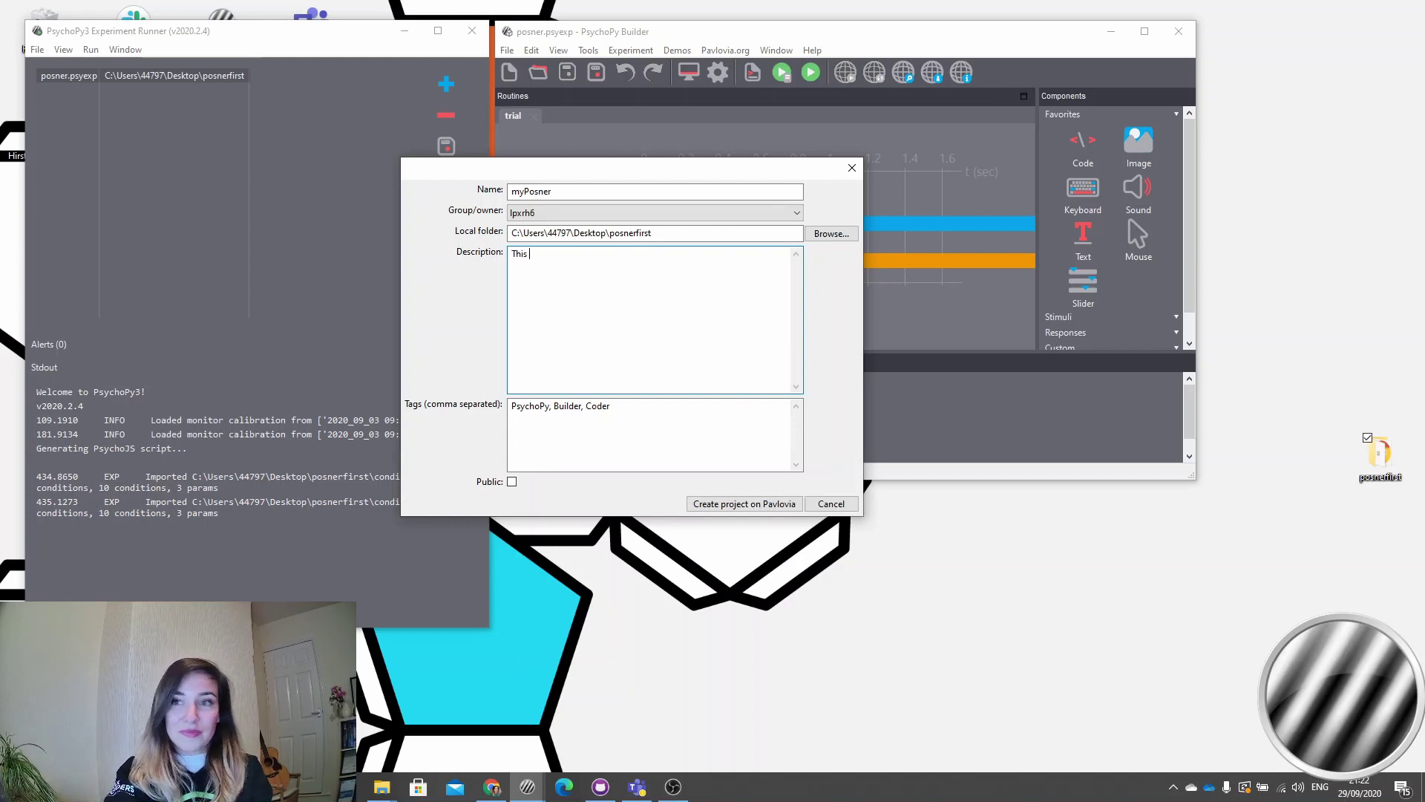
pyautogui.write('is a basic po')
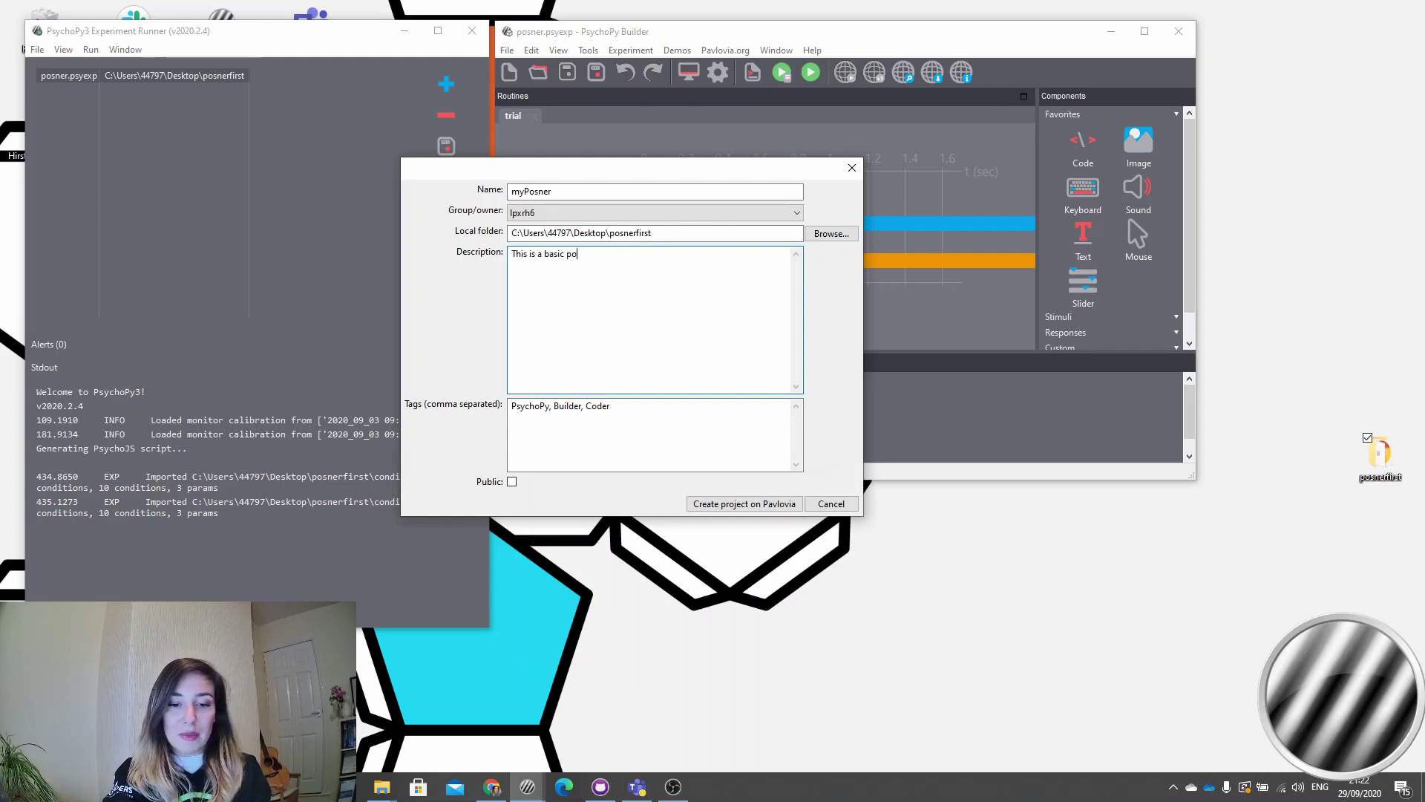
pyautogui.write('sner cueing task.')
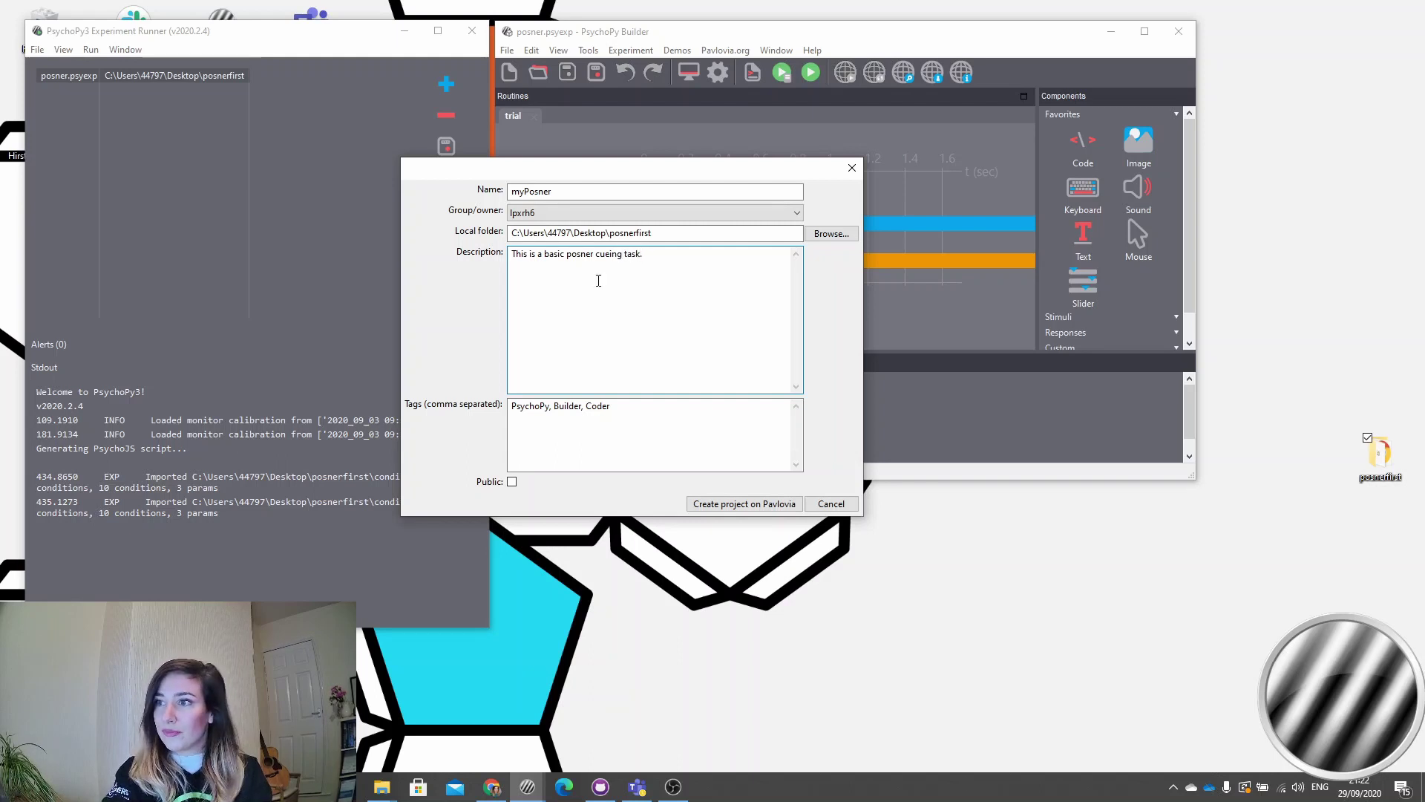
# - Add the tag Posner after the existing tags and create the project on Pavlovia as non-public
pyautogui.click(626, 411)
pyautogui.write(', ')
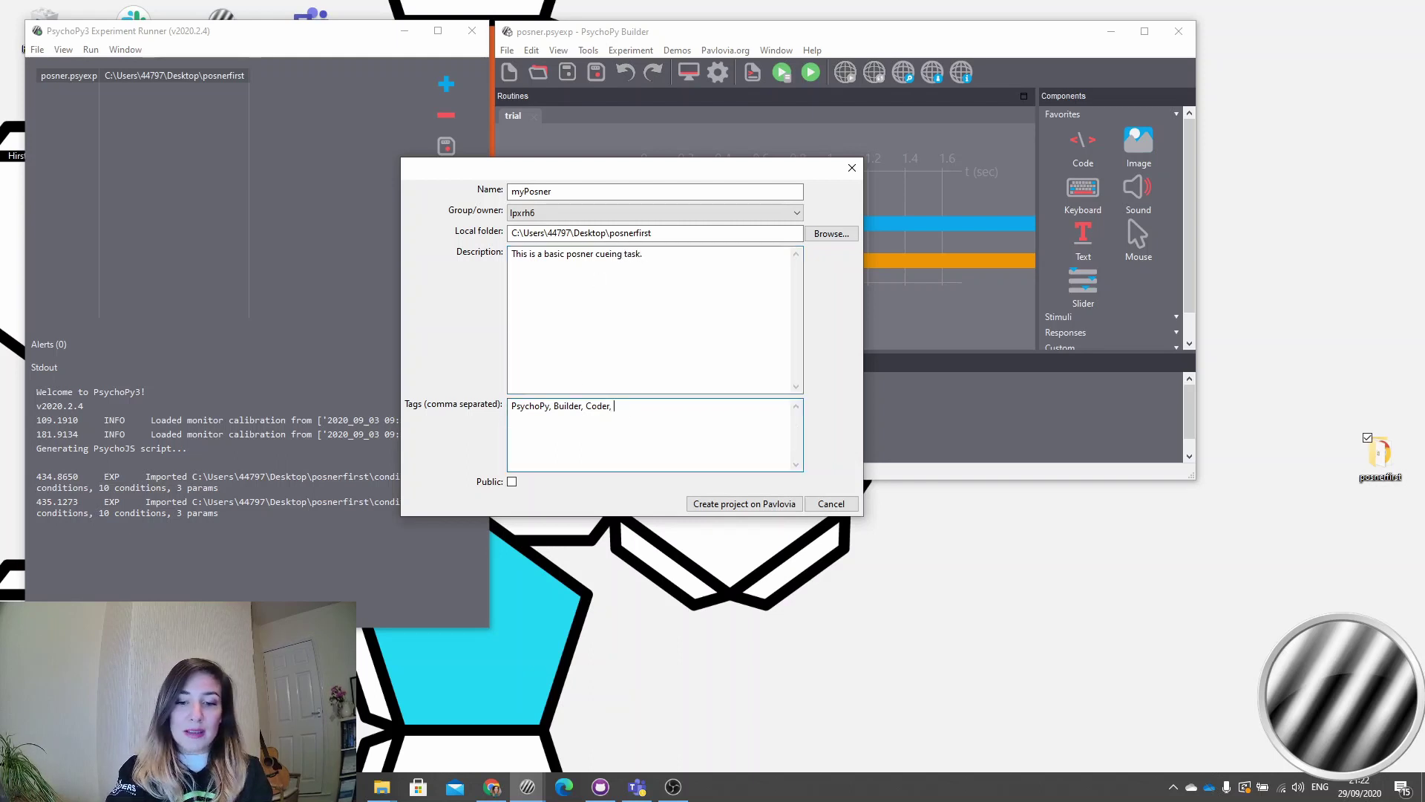
pyautogui.write('Posner,')
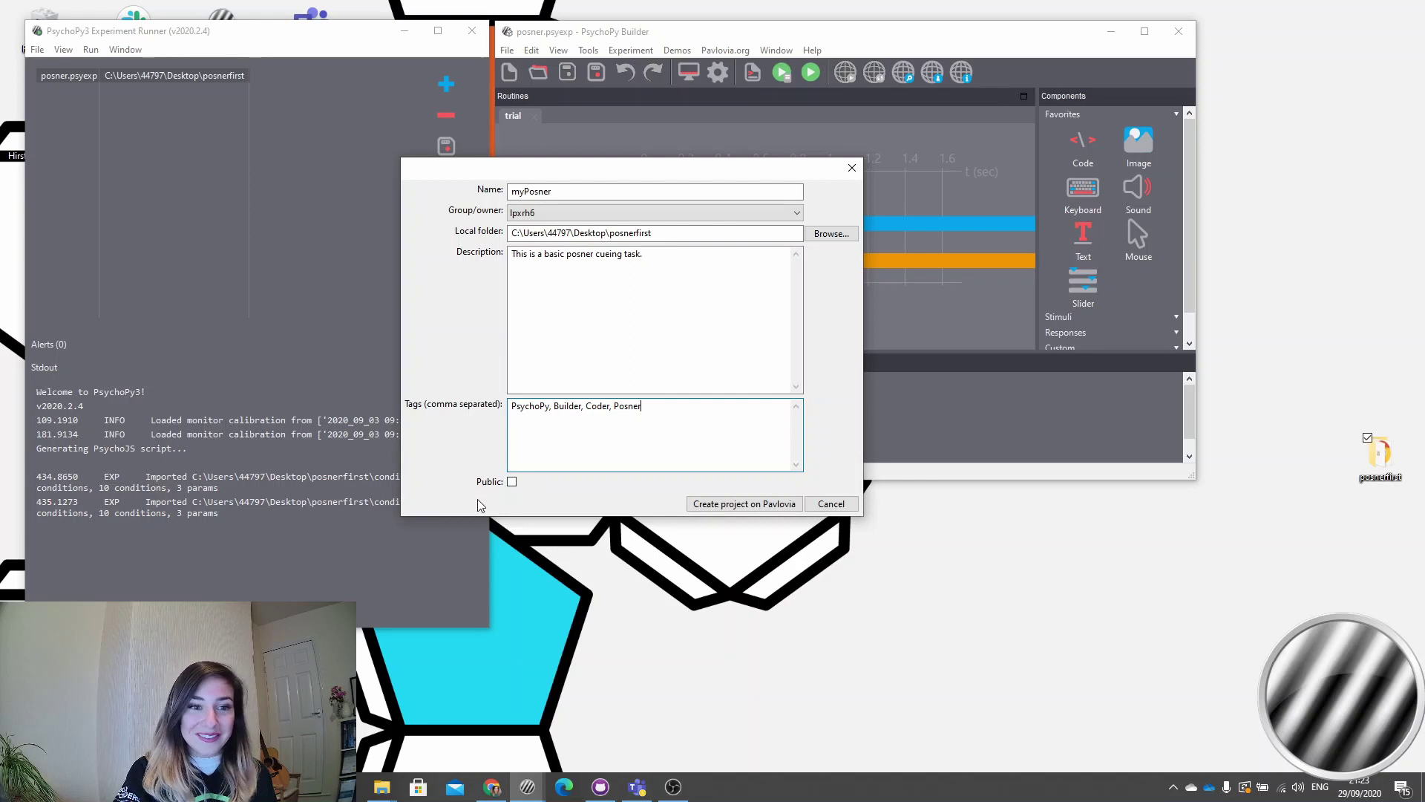
pyautogui.click(744, 504)
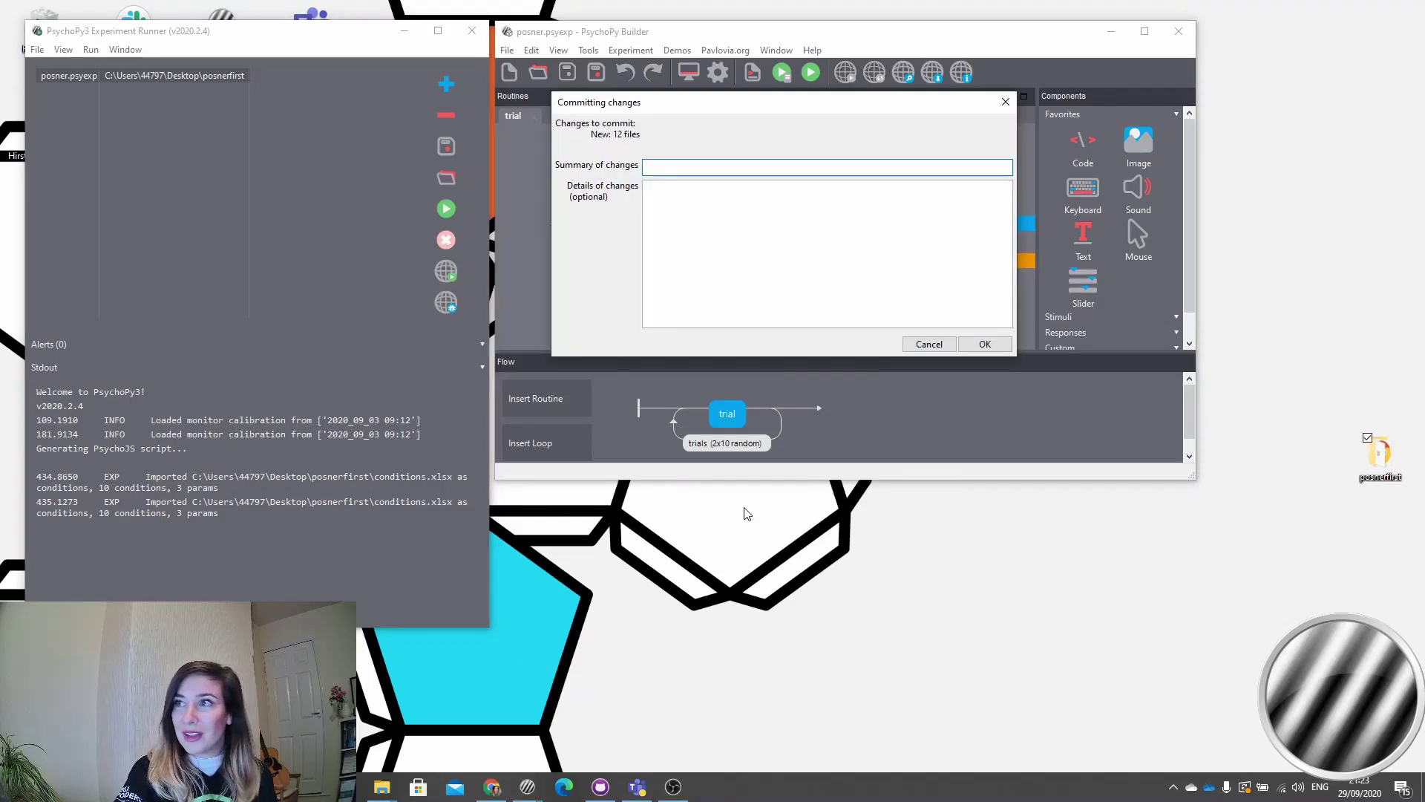
# - Commit the new files to Pavlovia with the change summary "first upload"
pyautogui.write('fi')
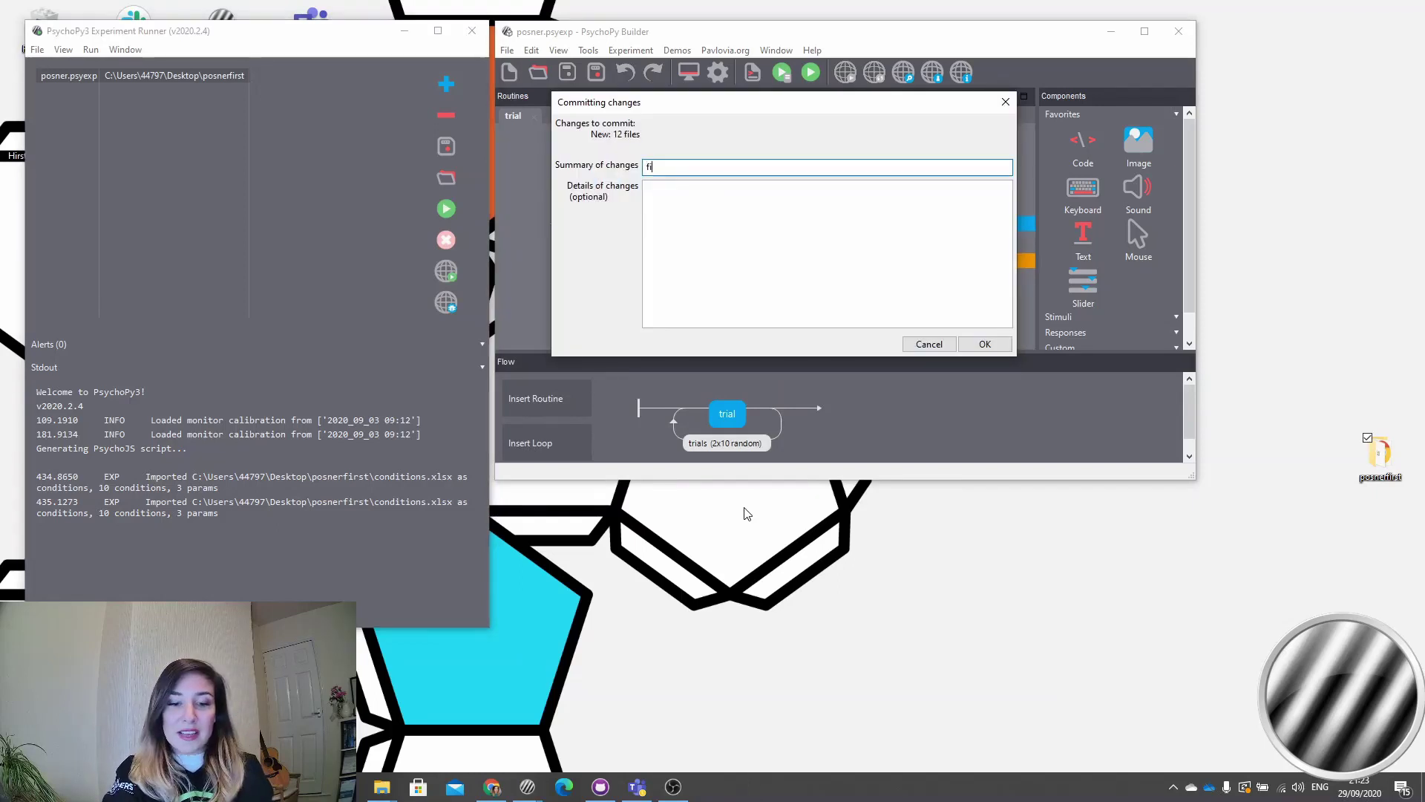
pyautogui.write('rst upload')
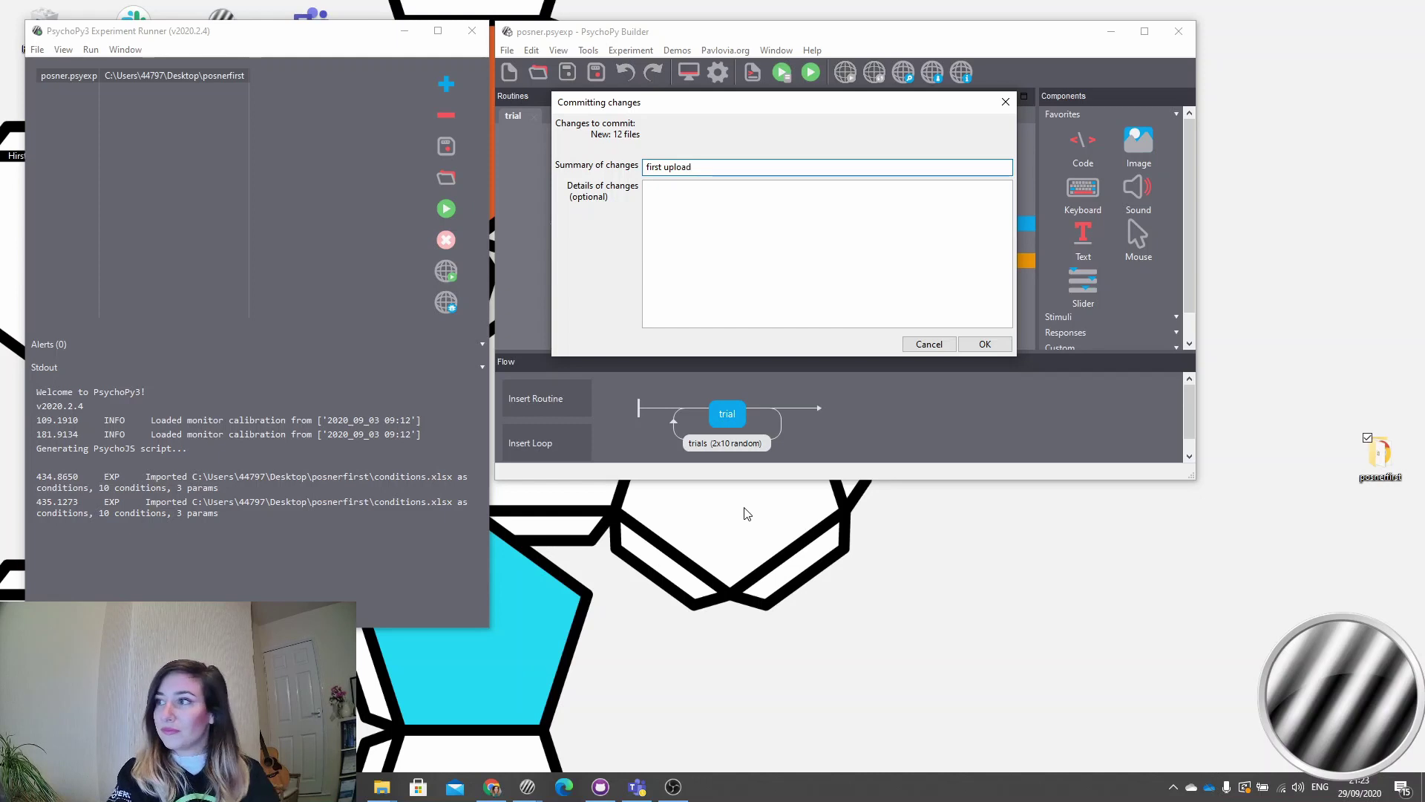
pyautogui.click(980, 346)
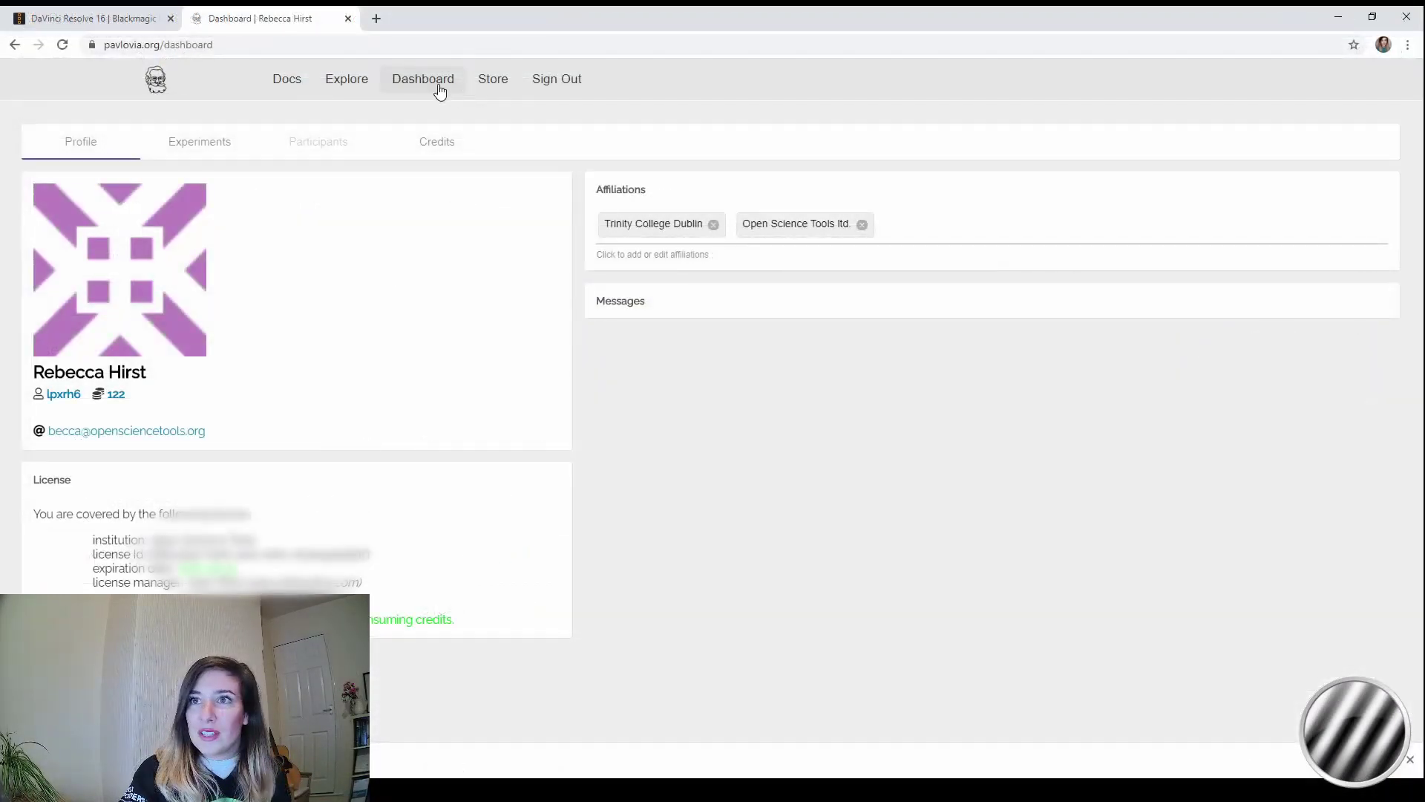
# - On the Pavlovia dashboard in the browser, find myPosner in the experiments list and open its experiment page
pyautogui.click(201, 146)
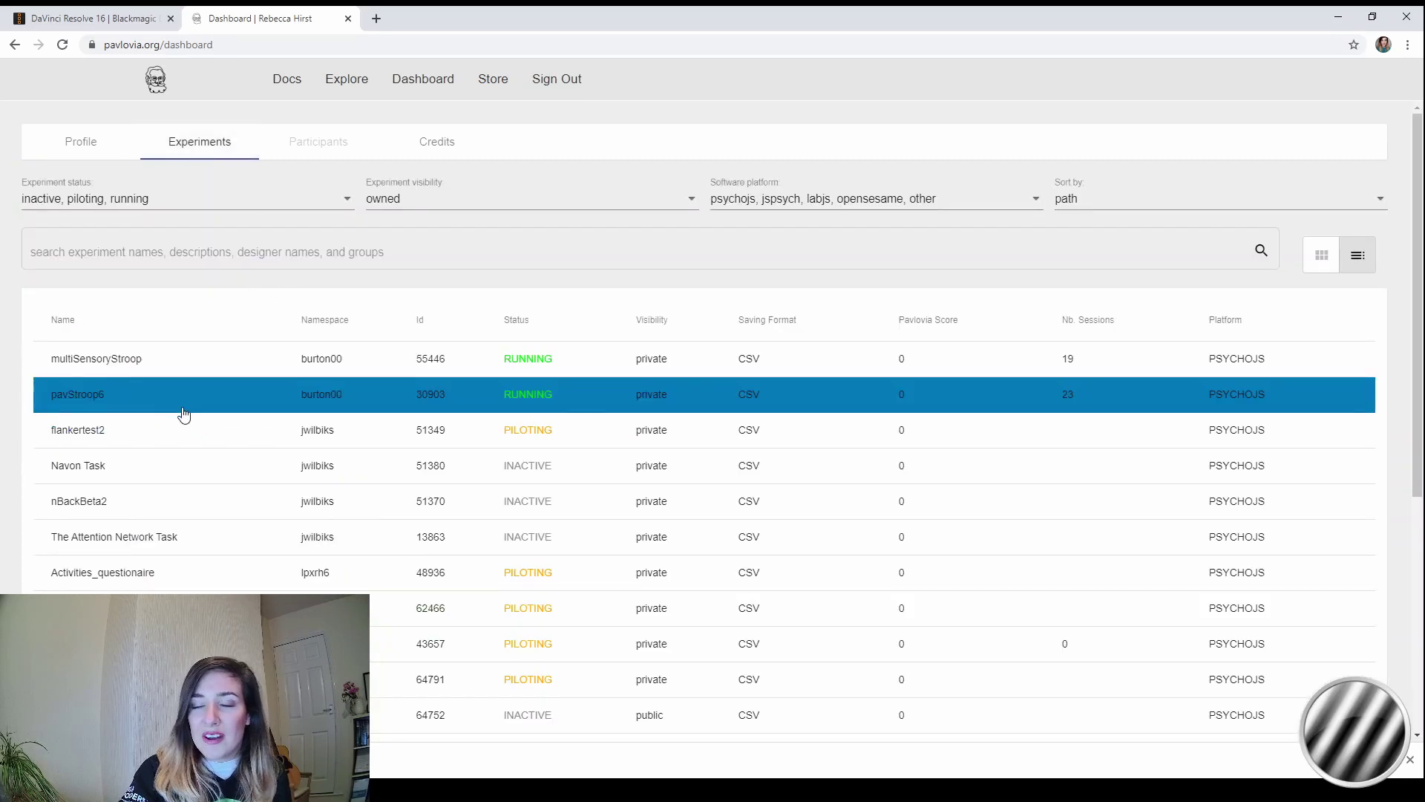
pyautogui.scroll(-2, 184, 414)
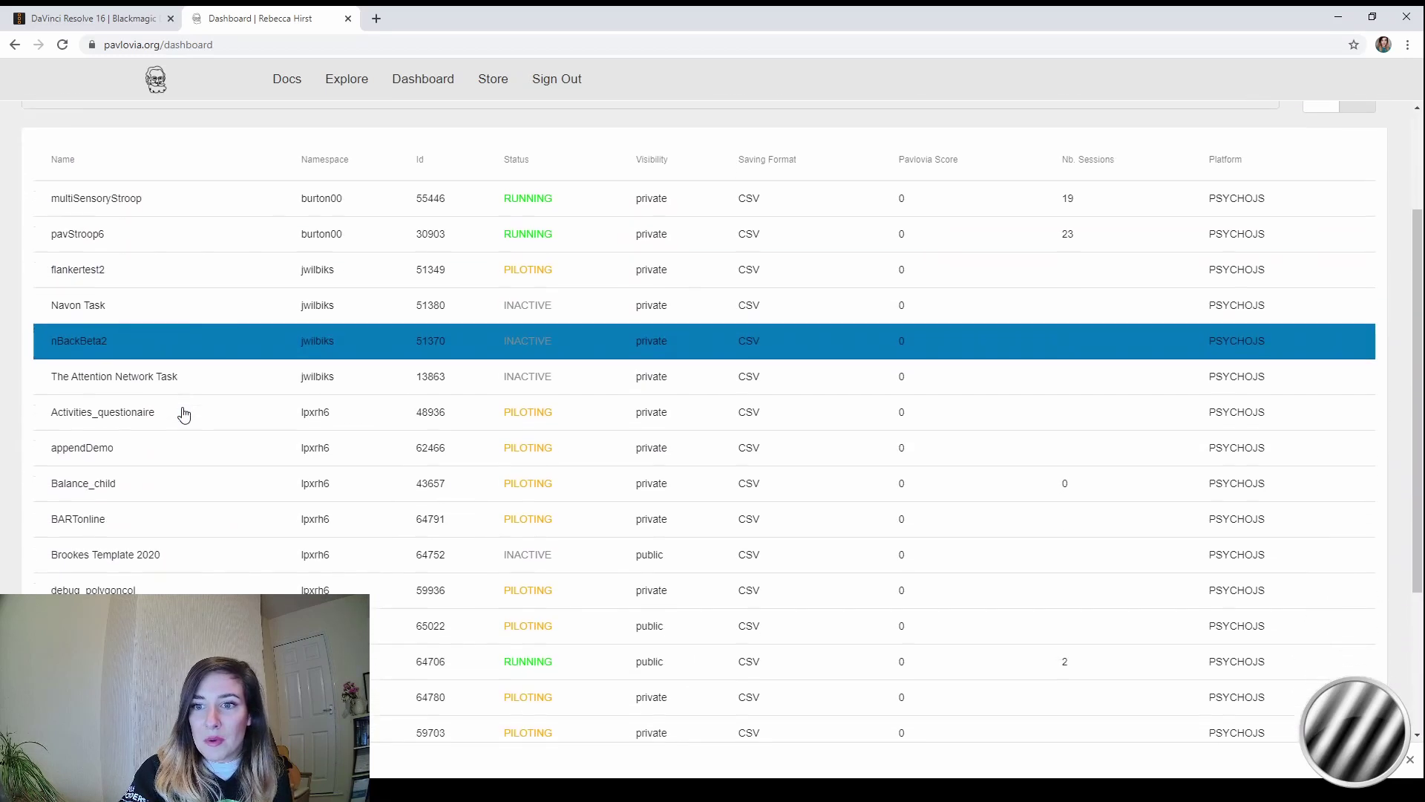
pyautogui.scroll(-3, 184, 414)
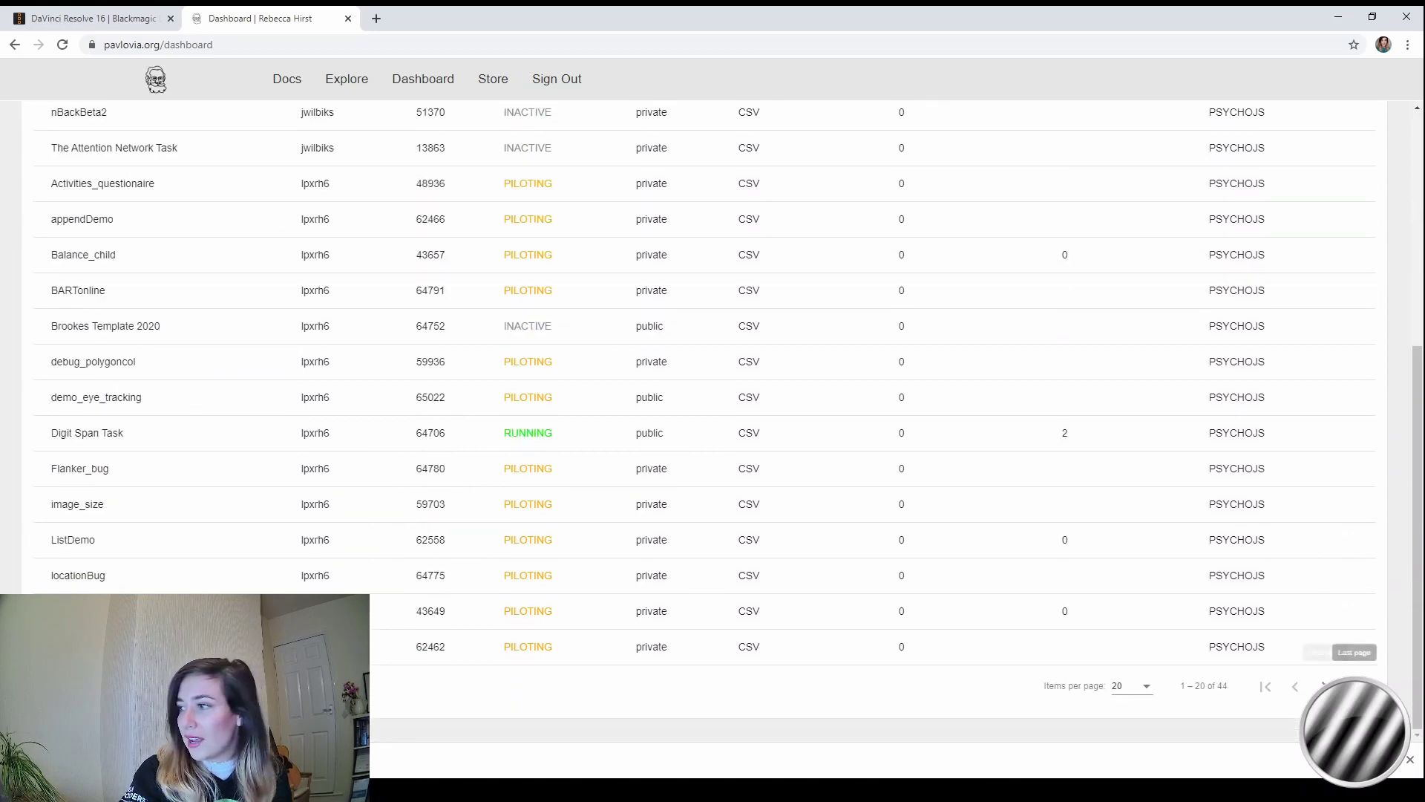
pyautogui.click(1324, 686)
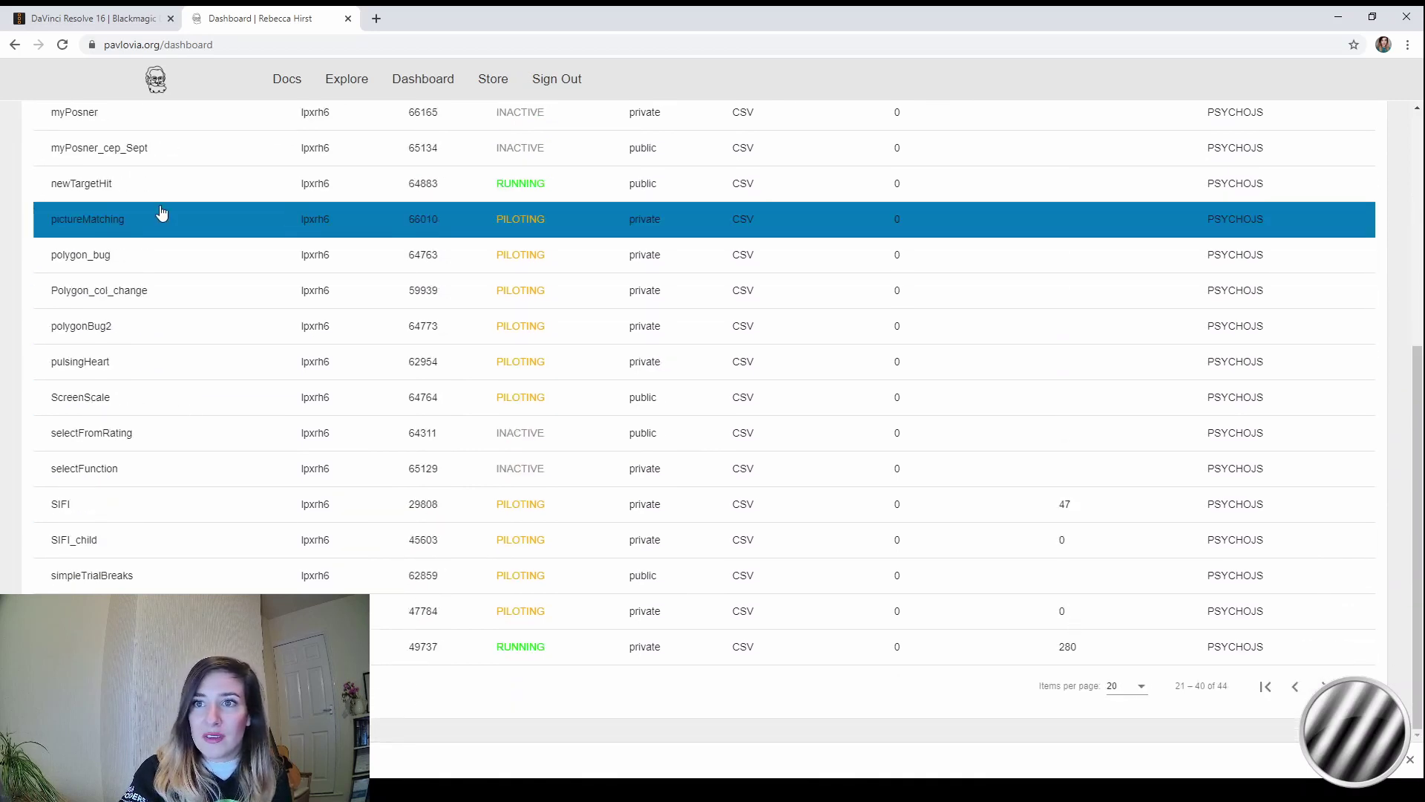
pyautogui.scroll(4, 161, 213)
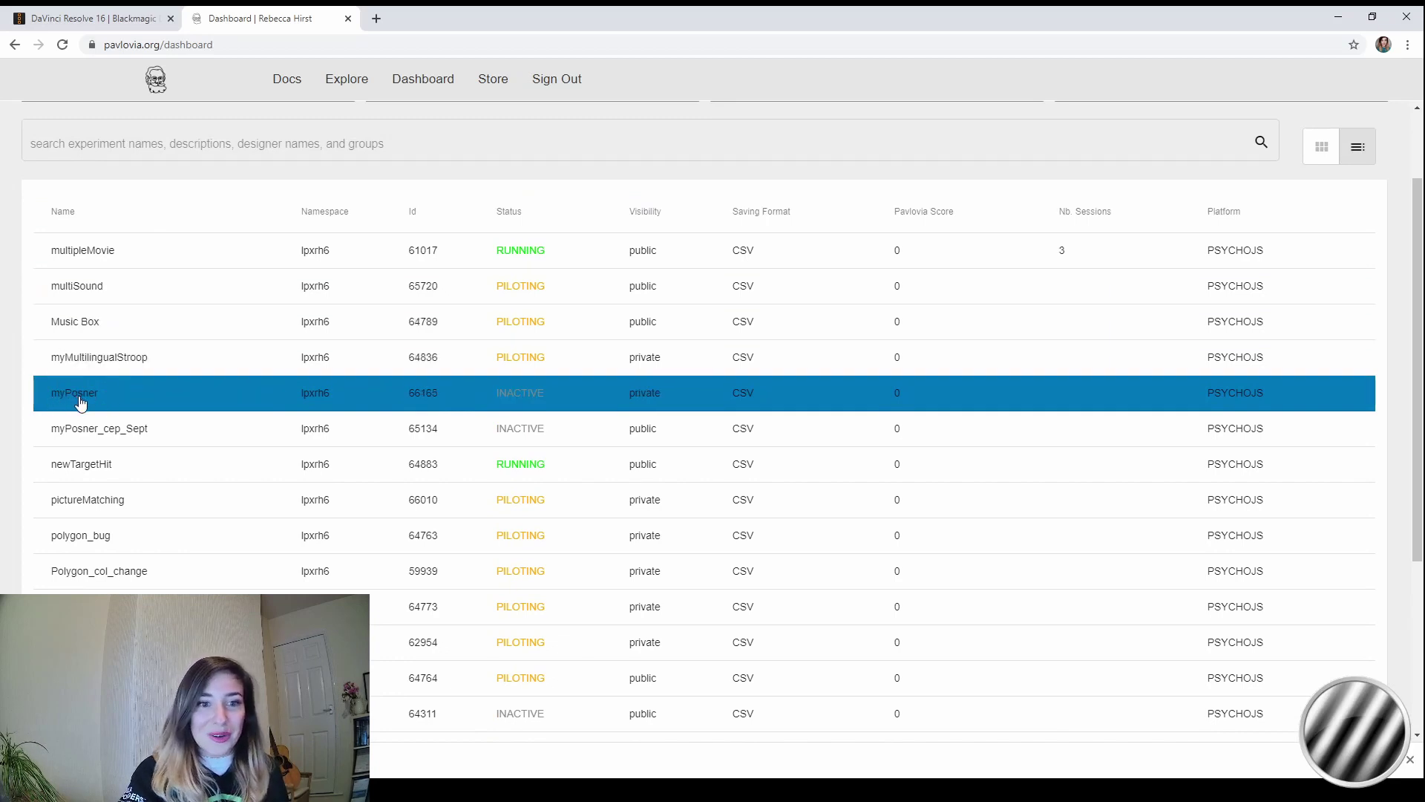
pyautogui.click(81, 401)
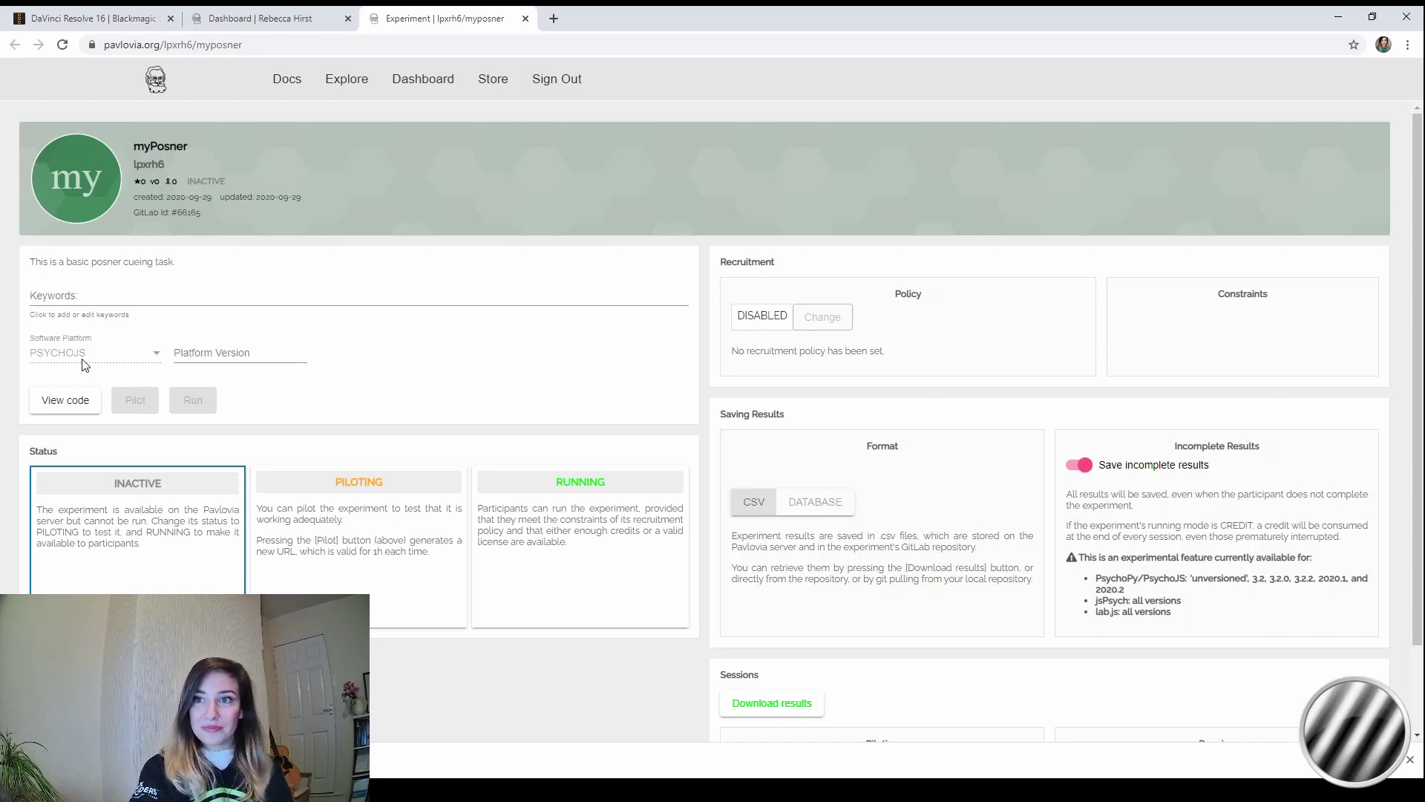
# - Open the code repository of myPosner, signing in to GitLab with the saved credentials, and examine its uploaded files and folders
pyautogui.click(77, 405)
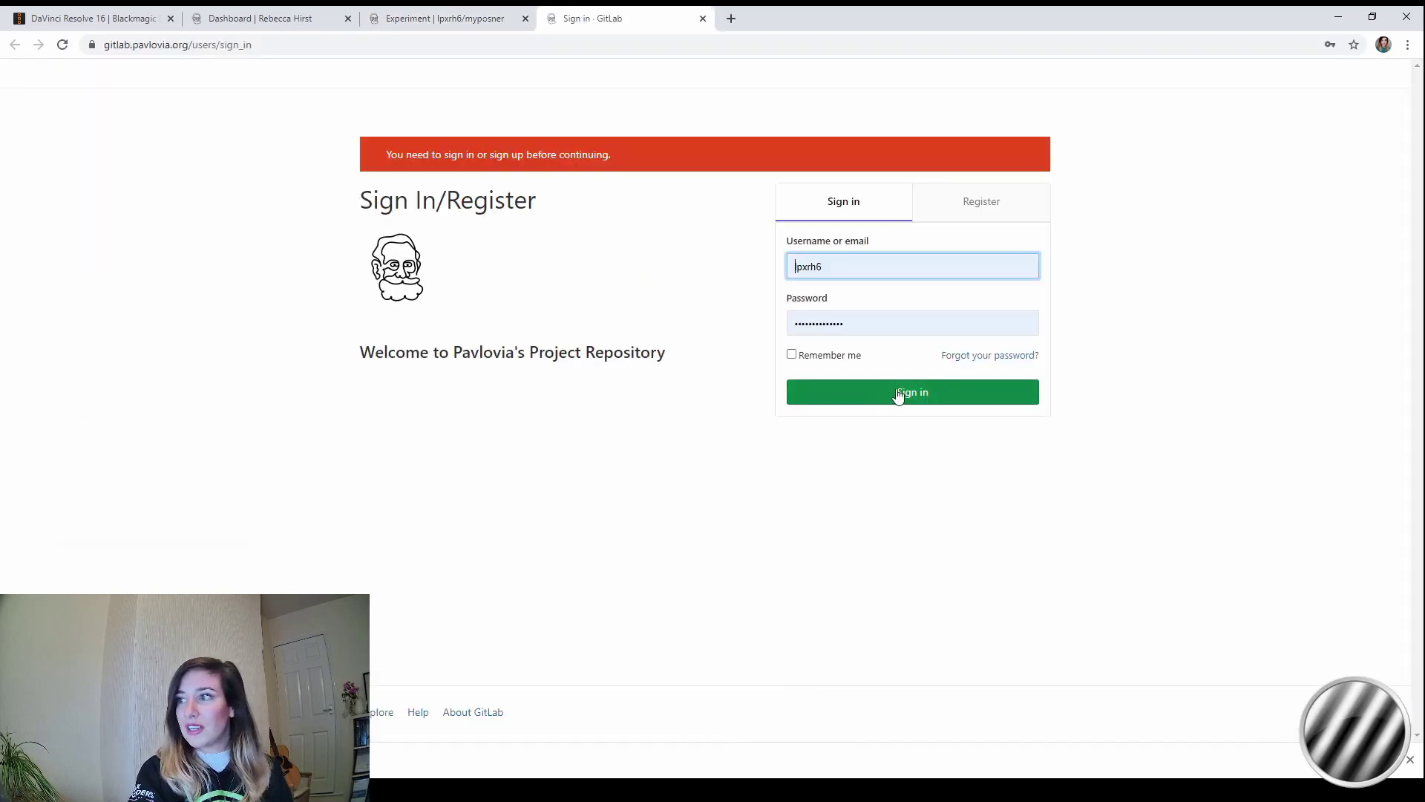
pyautogui.click(903, 393)
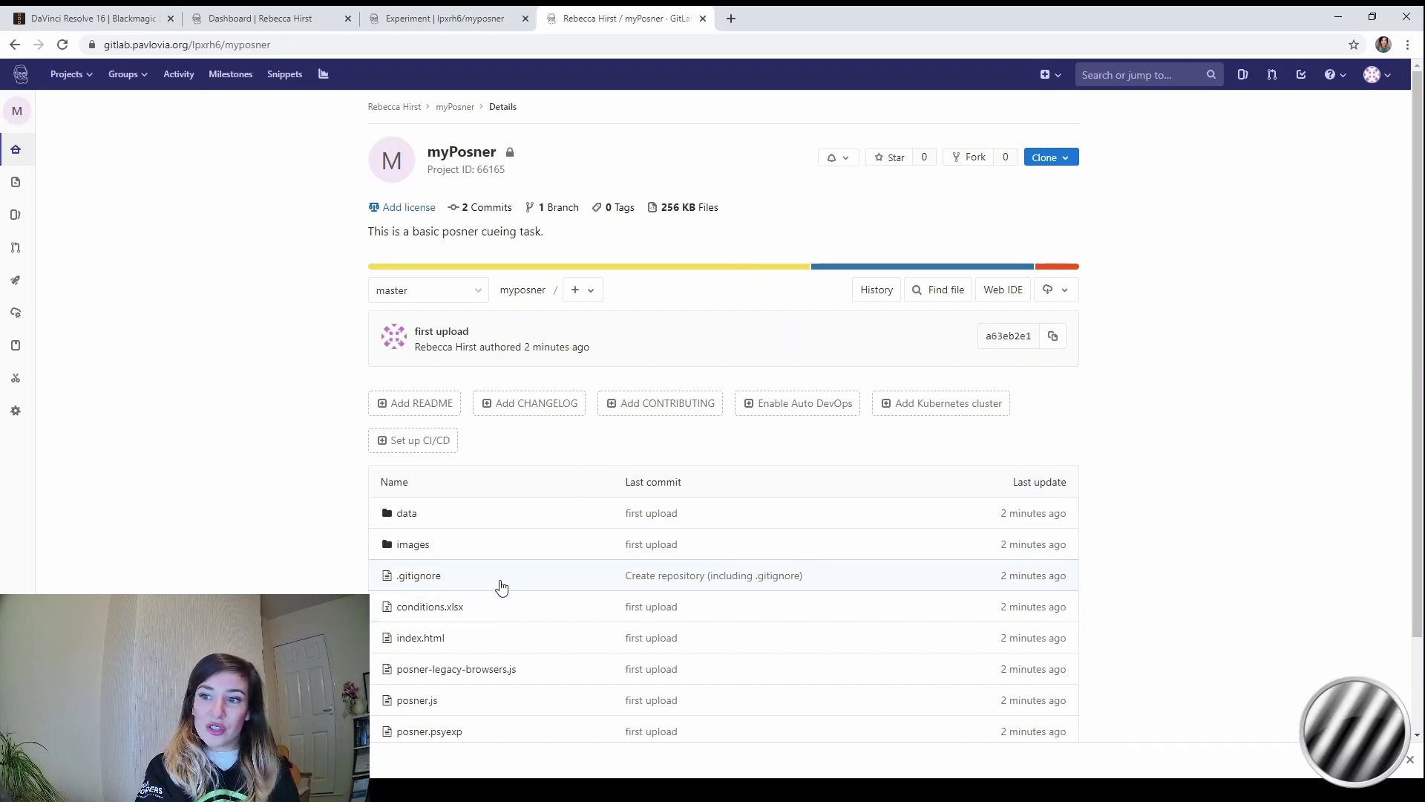
pyautogui.scroll(-2, 499, 585)
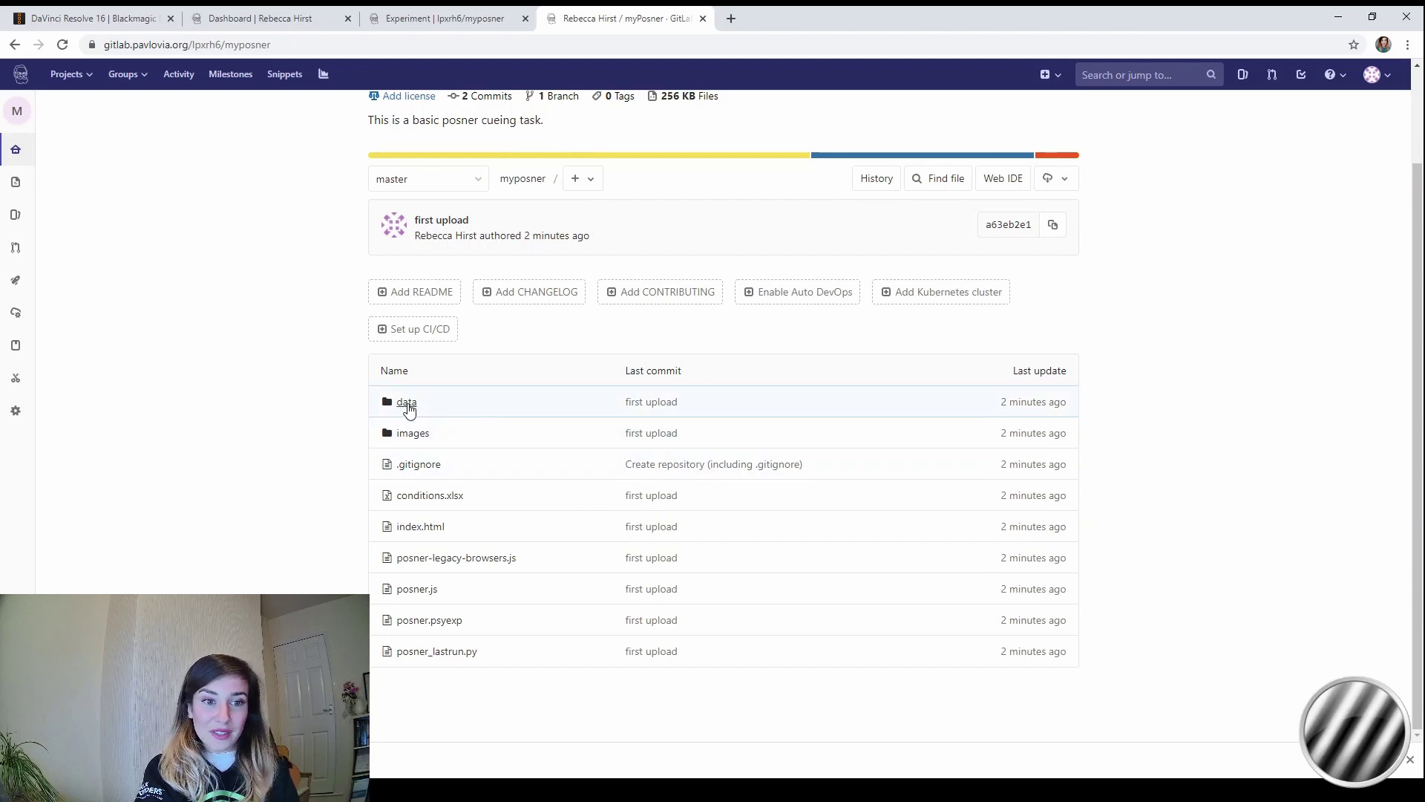
pyautogui.scroll(3, 291, 446)
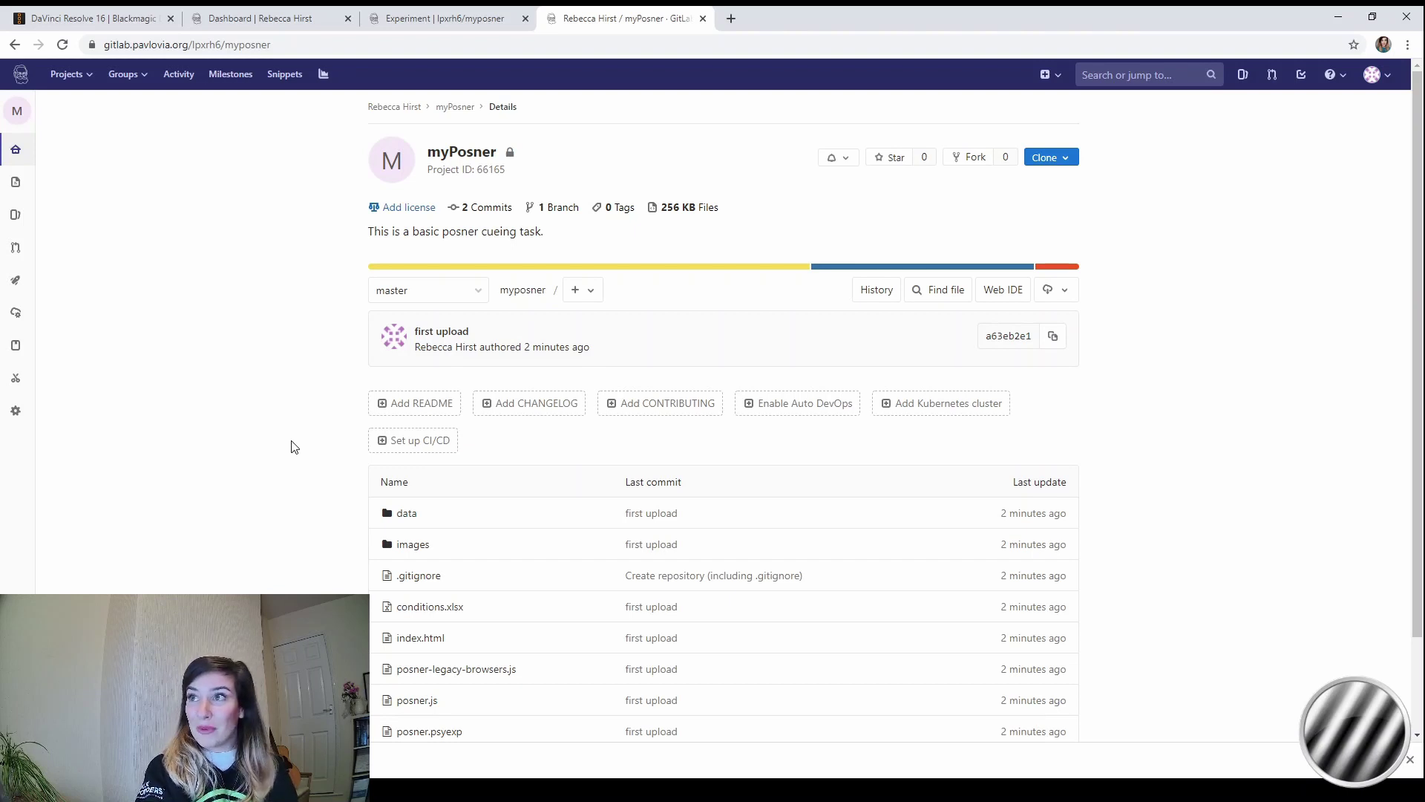
pyautogui.click(14, 45)
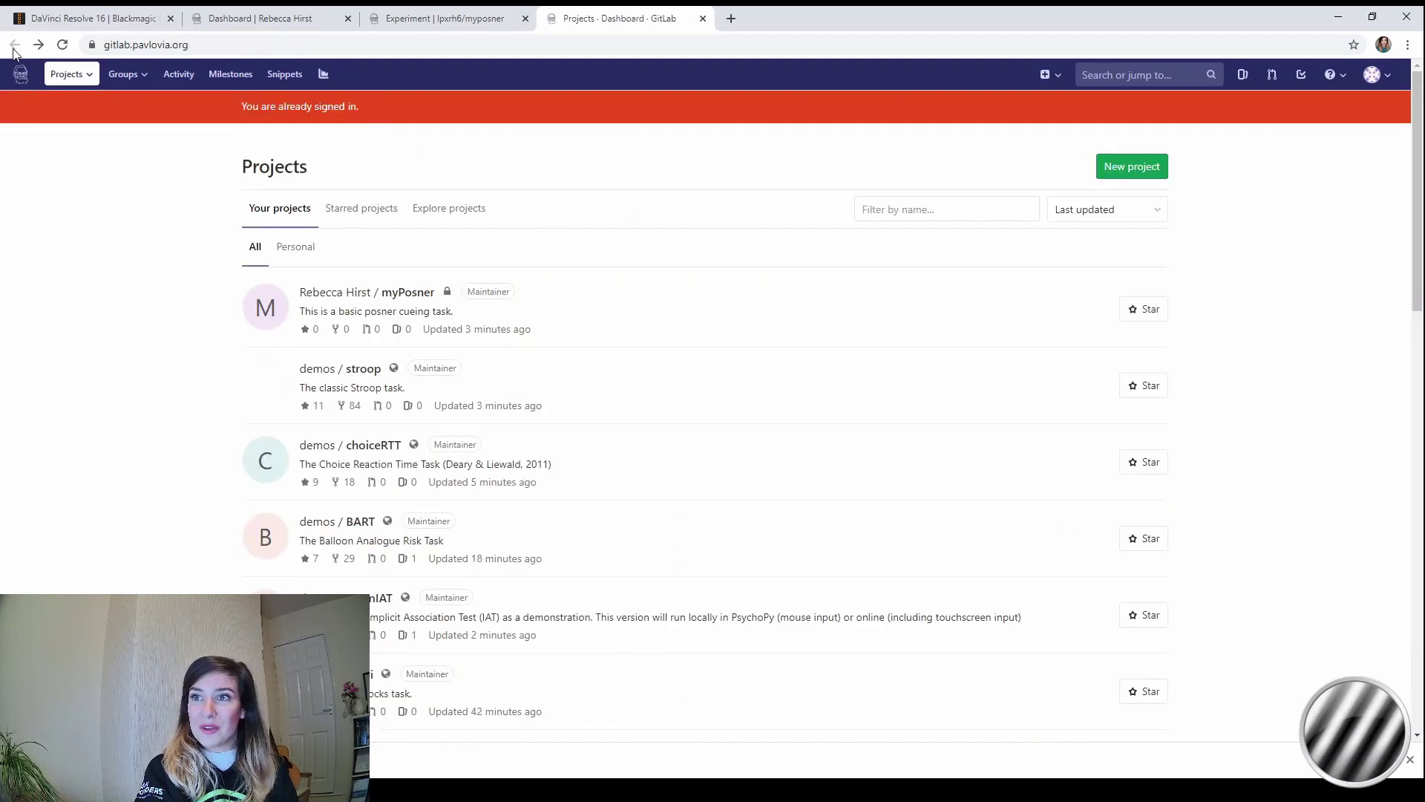
# - Return to the myPosner experiment page, set the experiment's status to PILOTING, and launch a pilot run
pyautogui.click(437, 22)
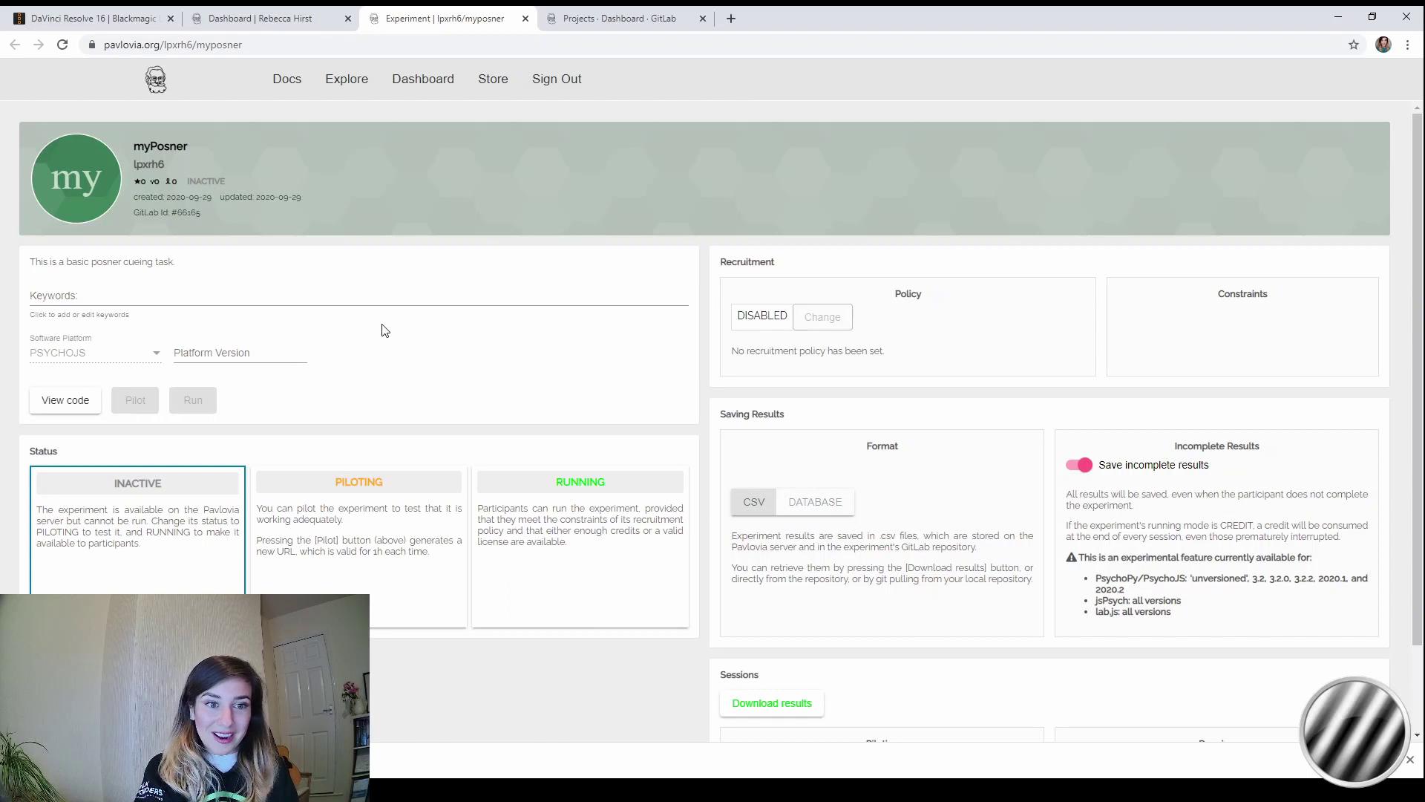
pyautogui.click(405, 536)
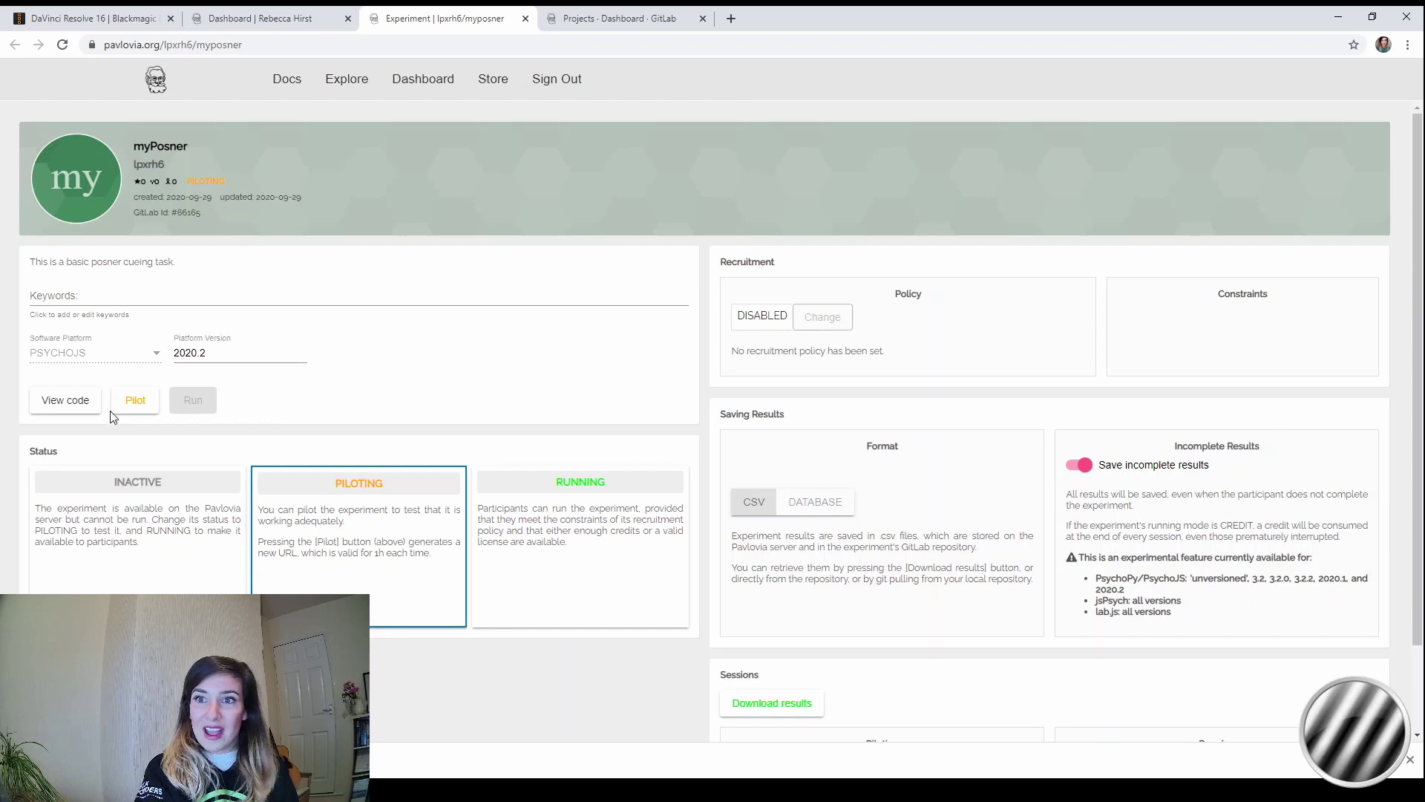
pyautogui.click(130, 407)
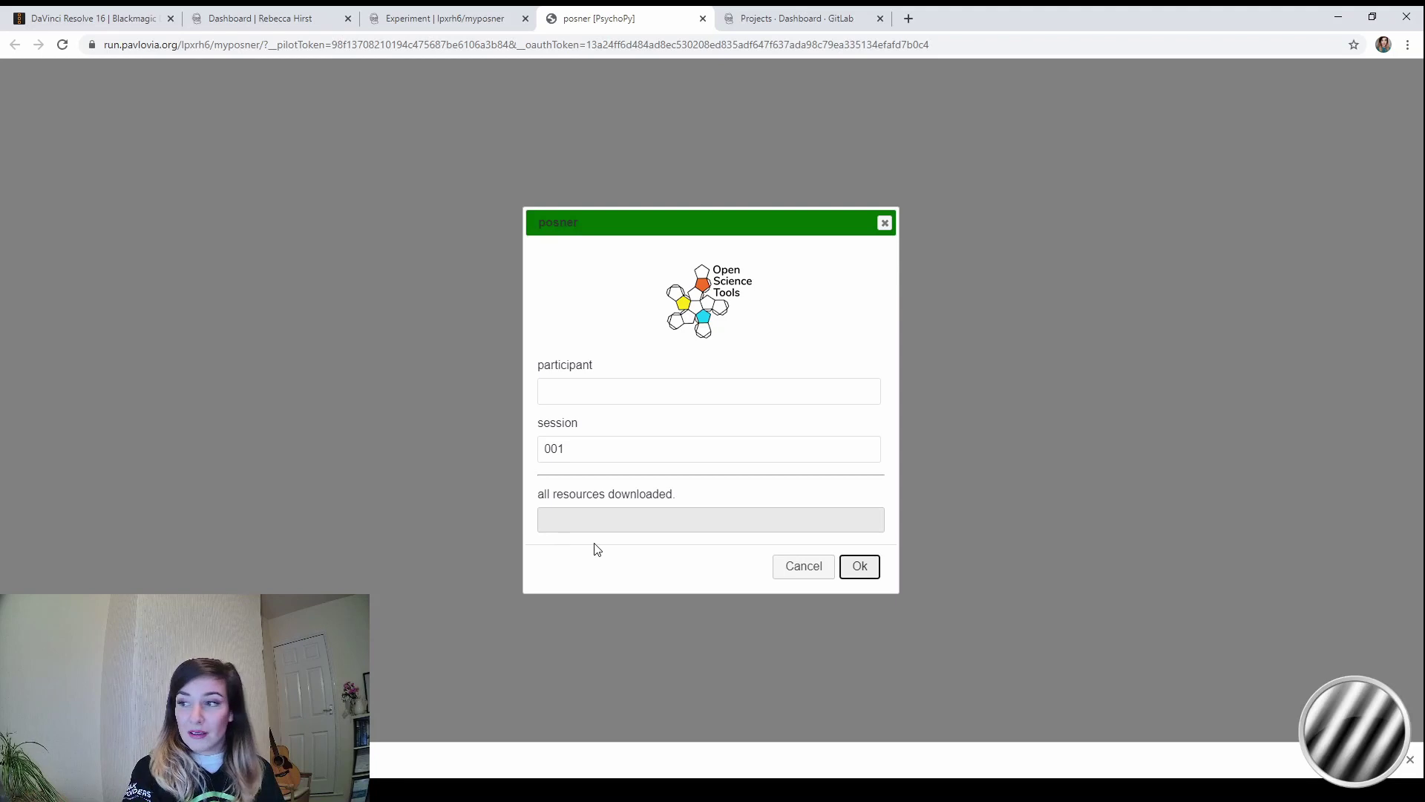
# - Run the pilot with the participant field blank and session 001, responding to the target on each trial until the experiment ends
pyautogui.click(874, 570)
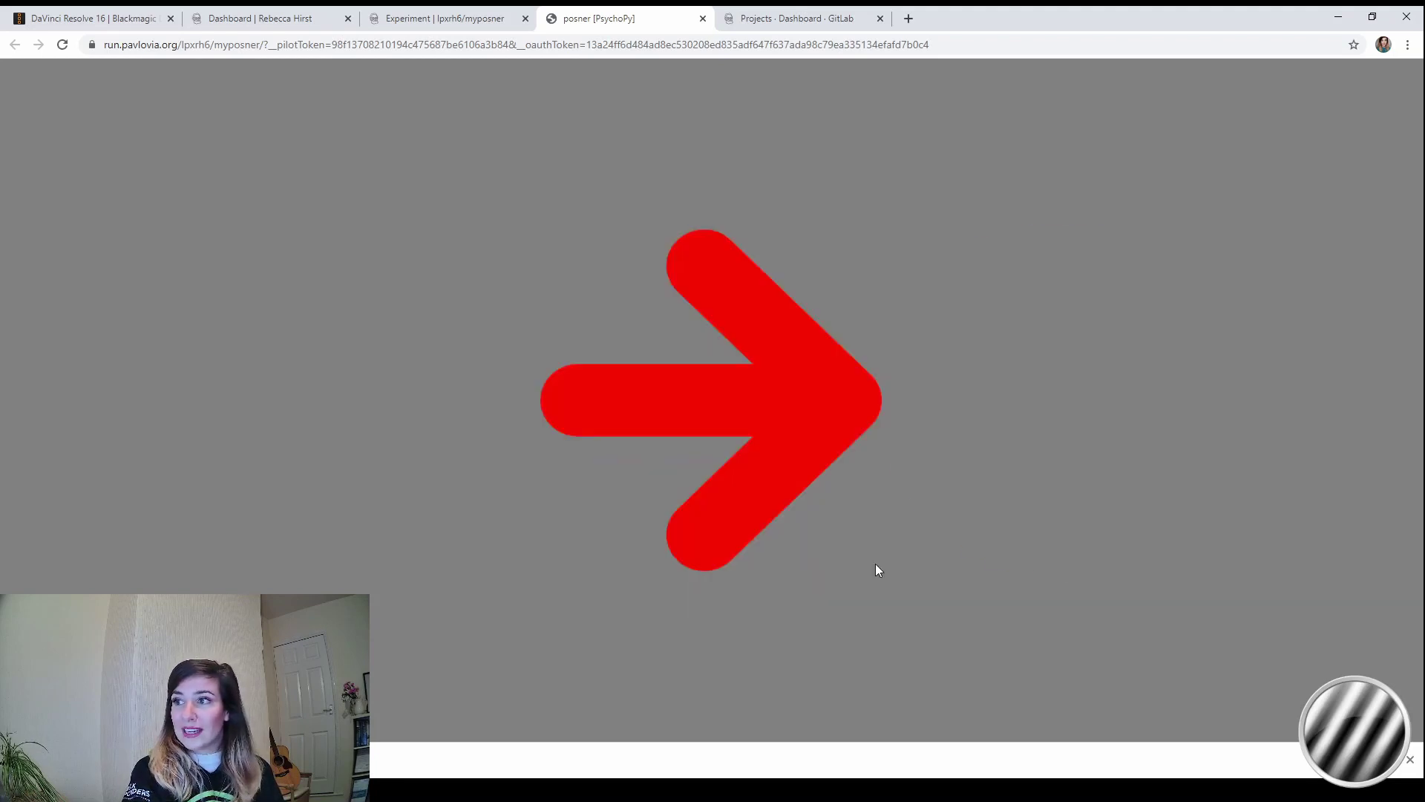
pyautogui.press('Right')
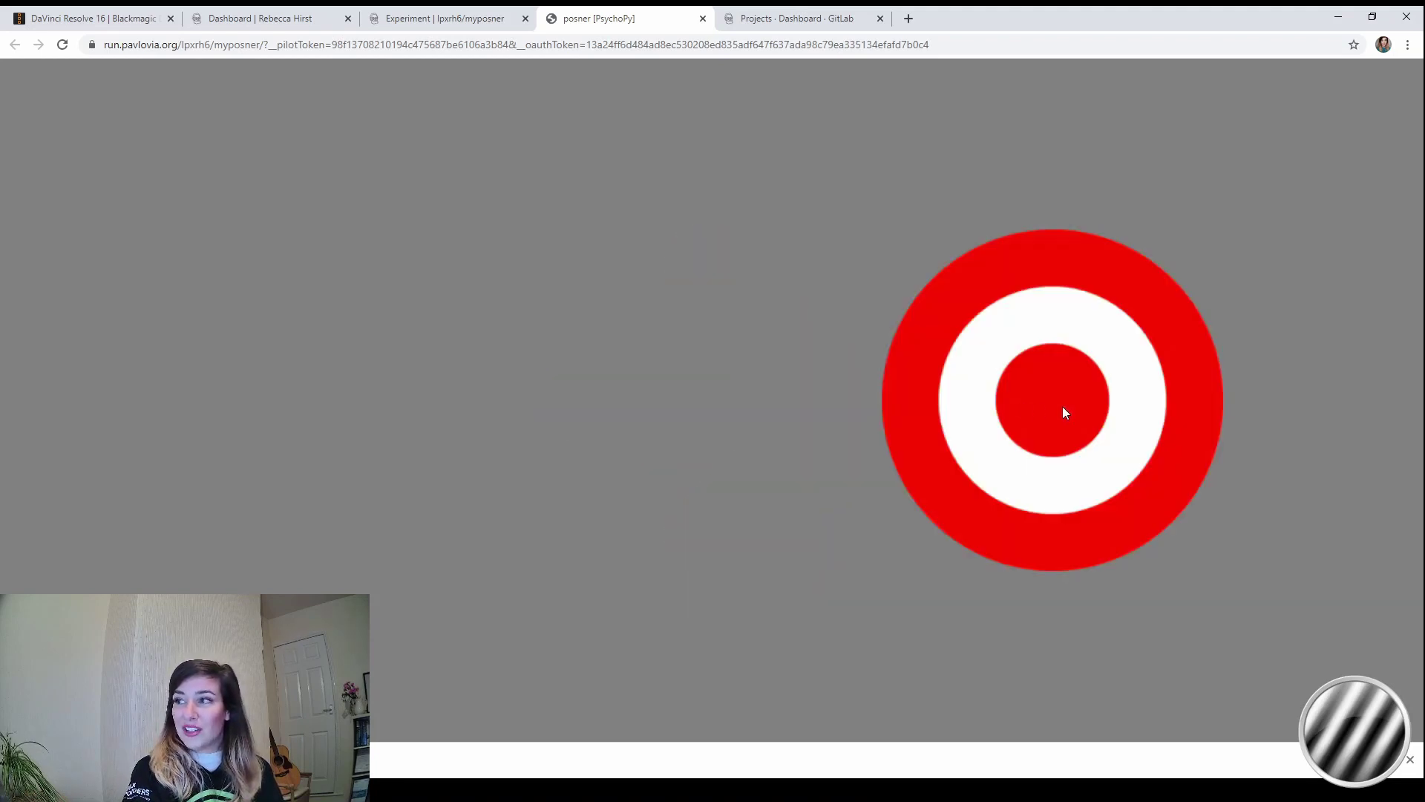
pyautogui.press('Right')
pyautogui.press('Right')
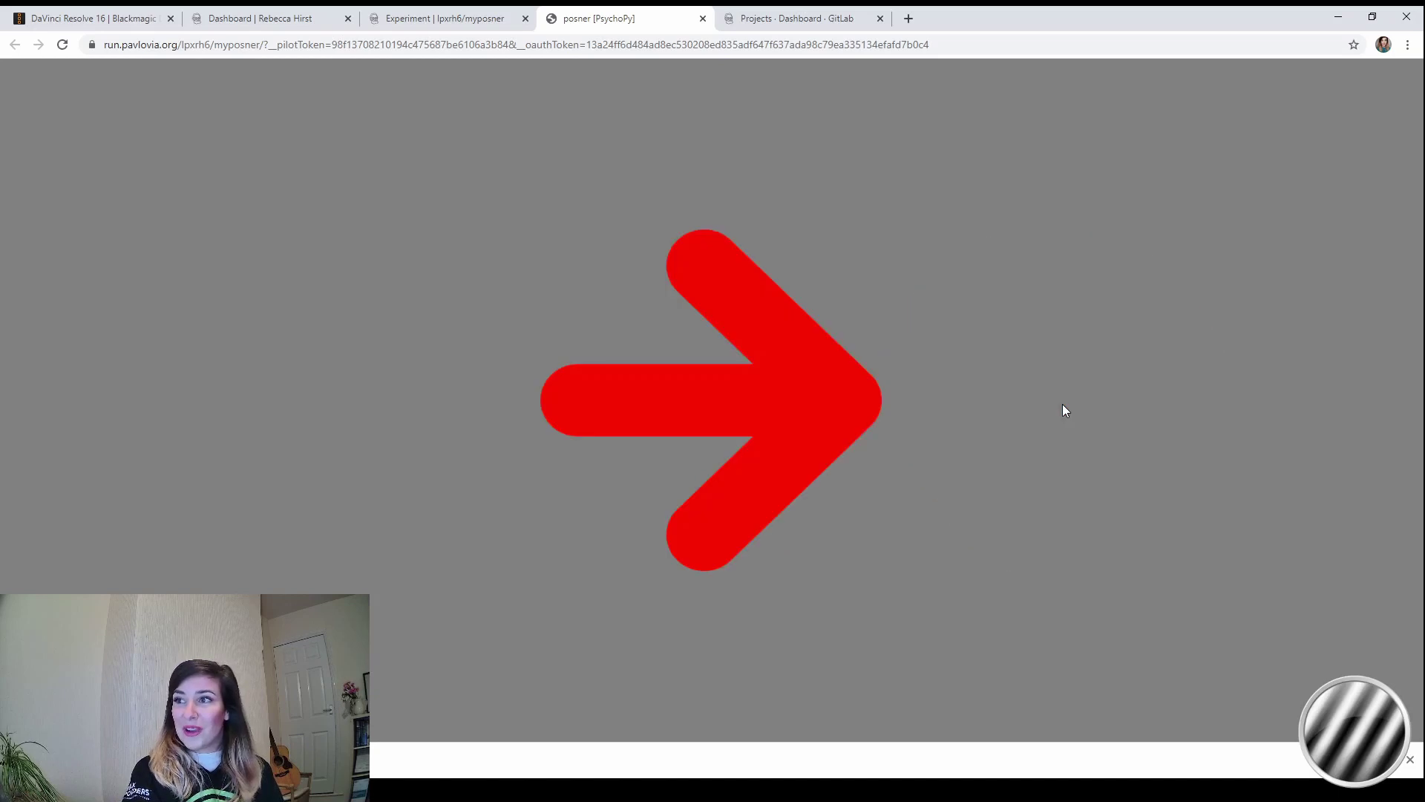
pyautogui.press('Right')
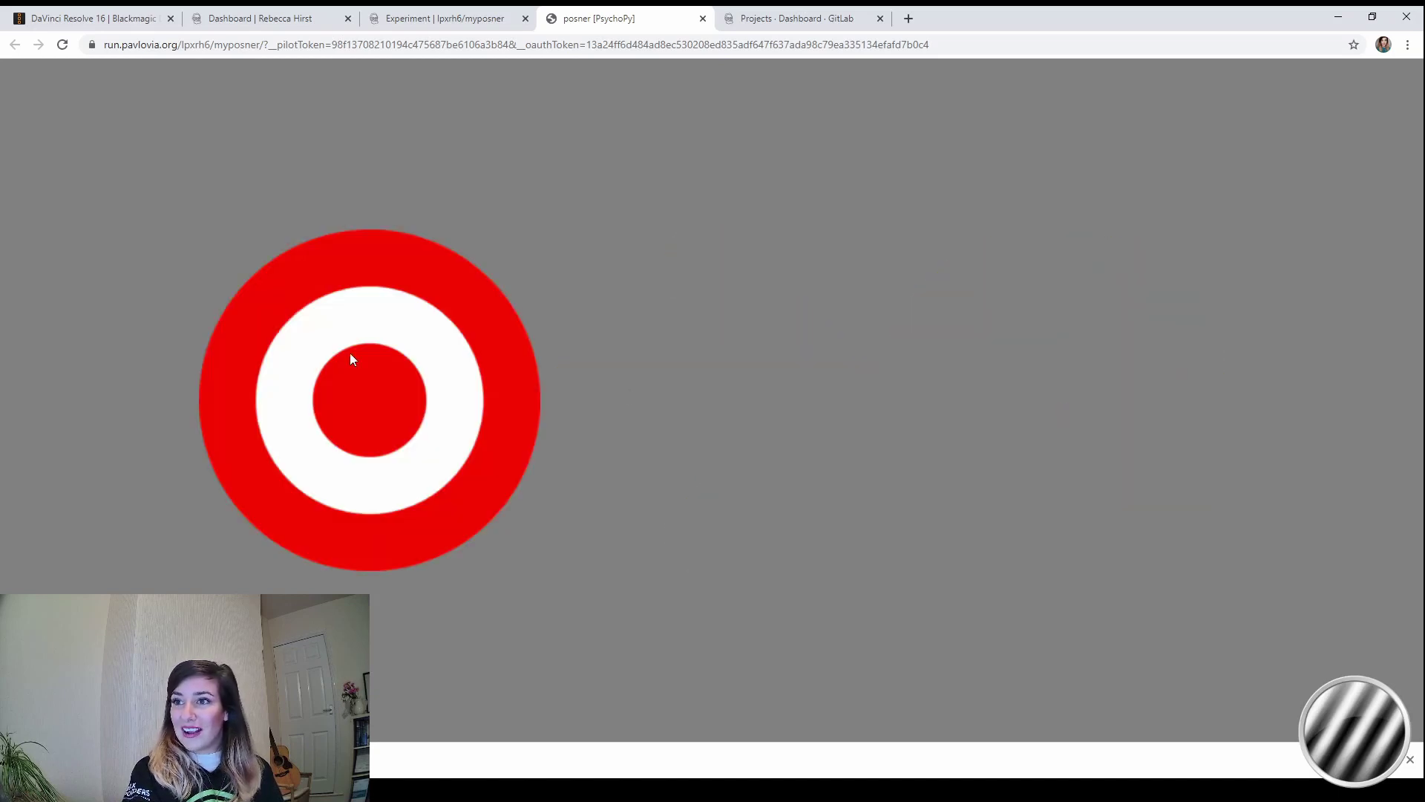
pyautogui.press('Left')
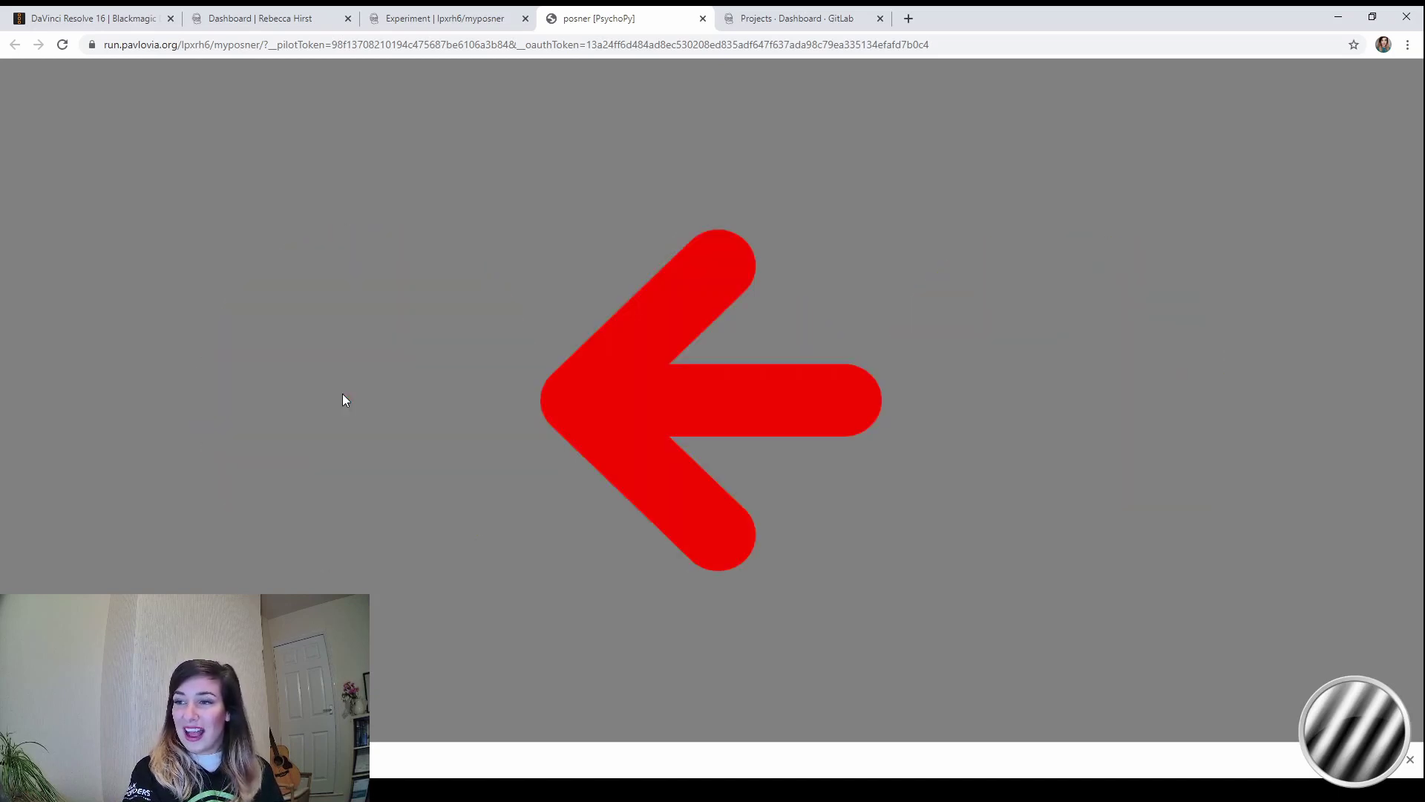
pyautogui.press('Left')
pyautogui.press('Left')
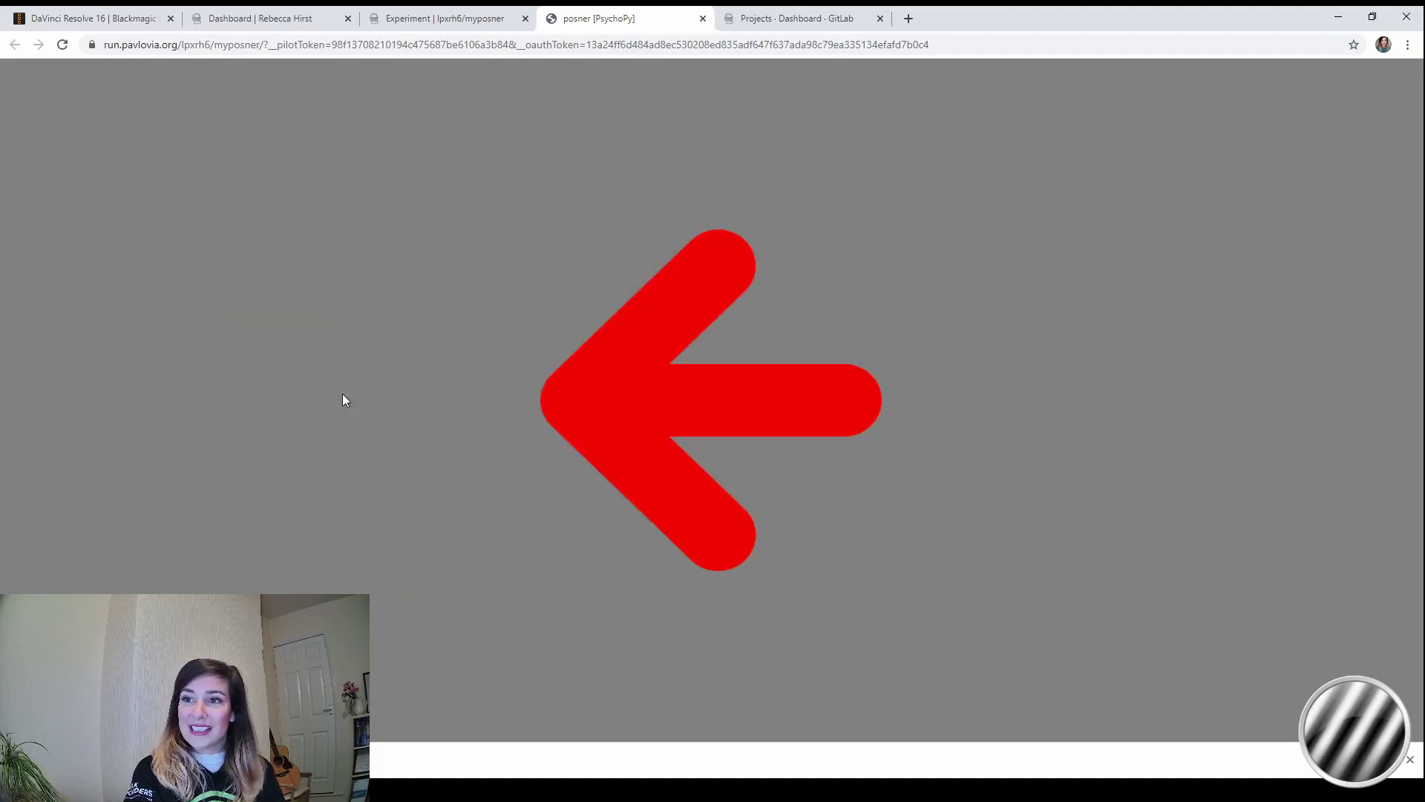
pyautogui.press('Left')
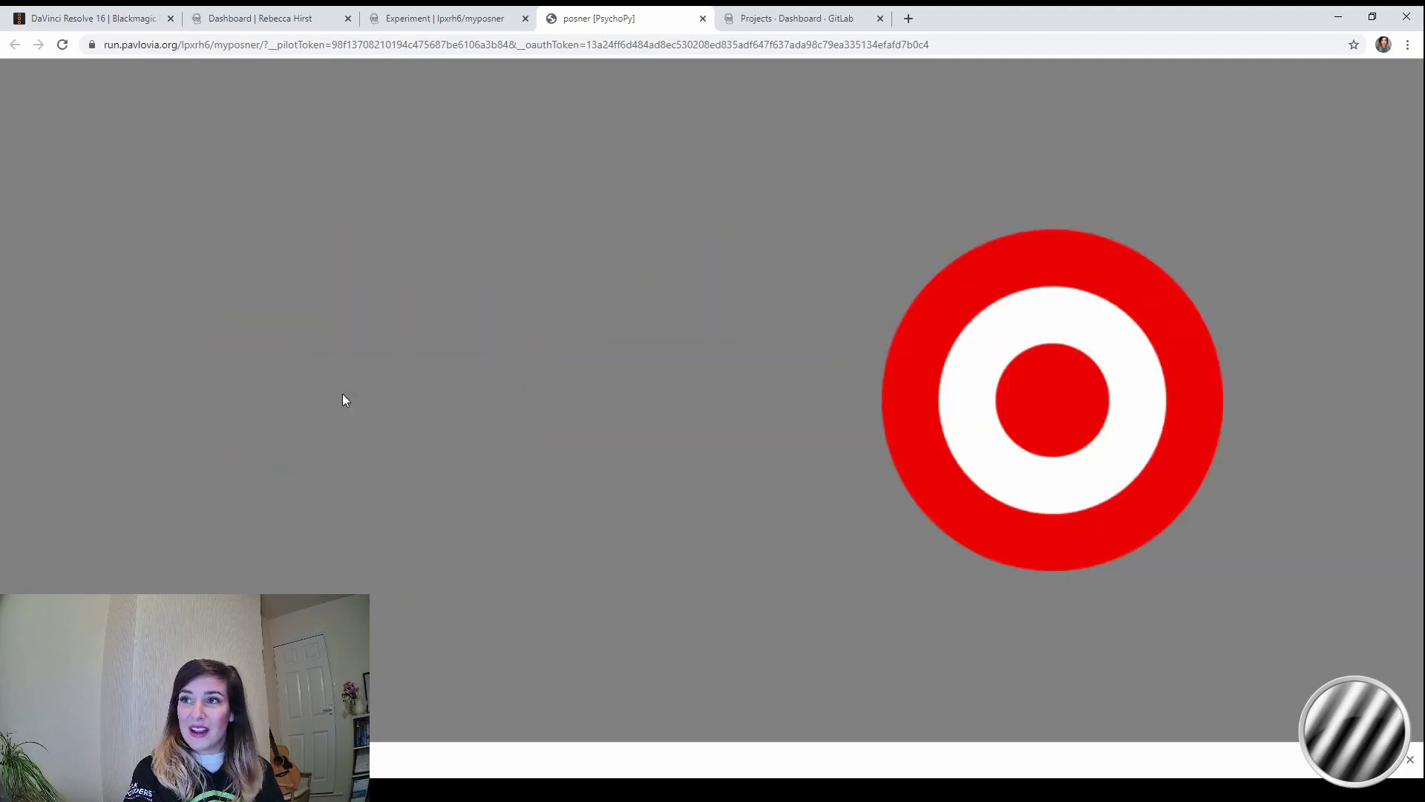
pyautogui.press('Right')
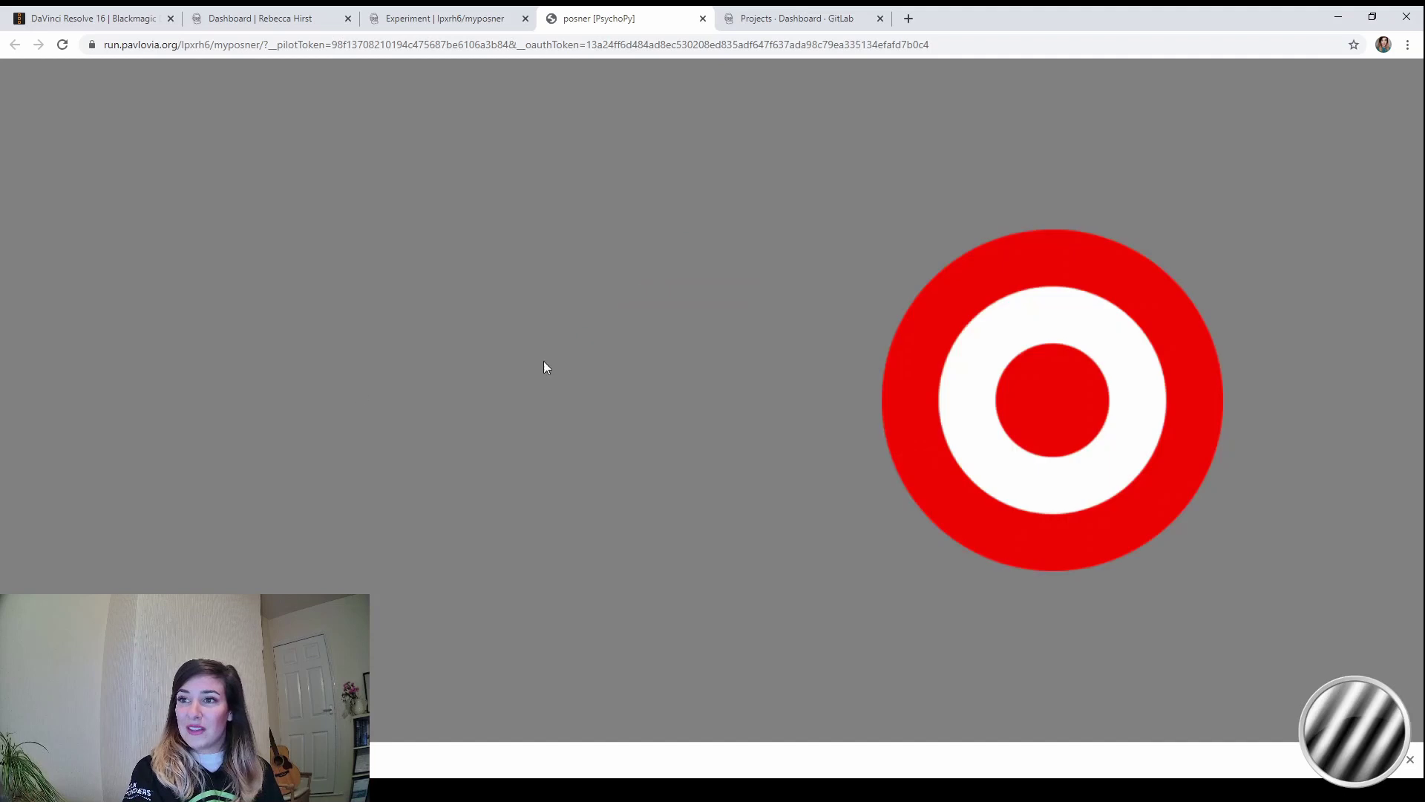
pyautogui.press('Right')
pyautogui.click(1038, 405)
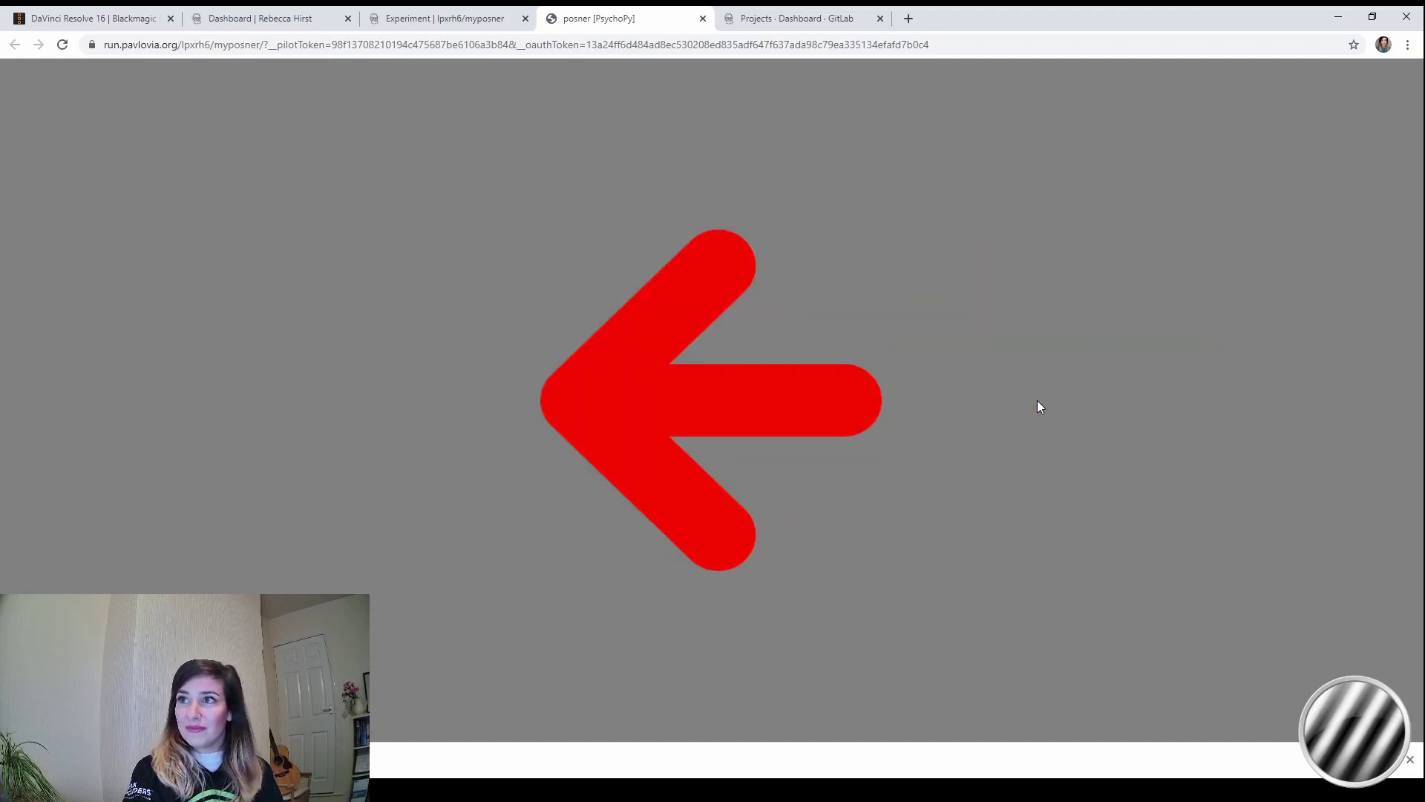
pyautogui.click(356, 426)
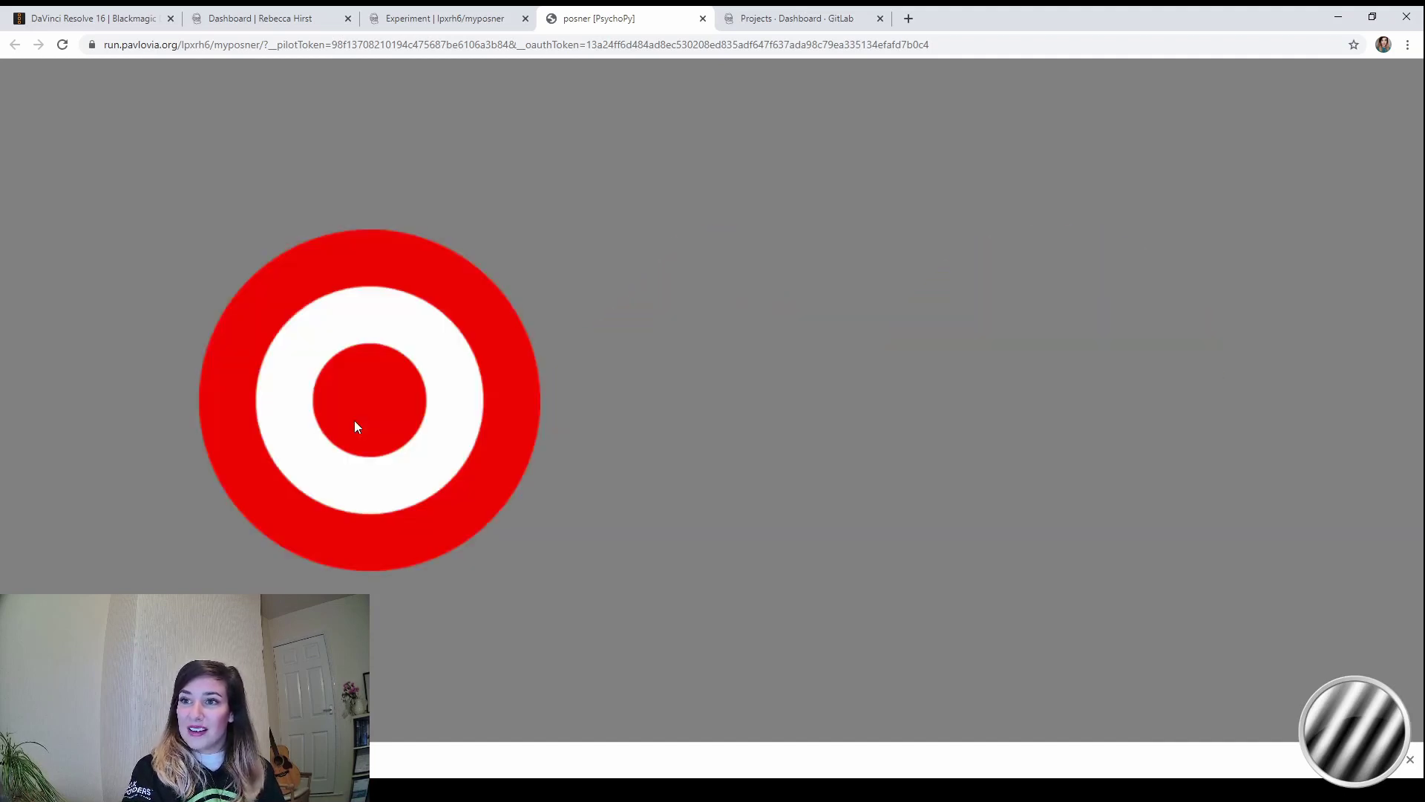
pyautogui.click(355, 422)
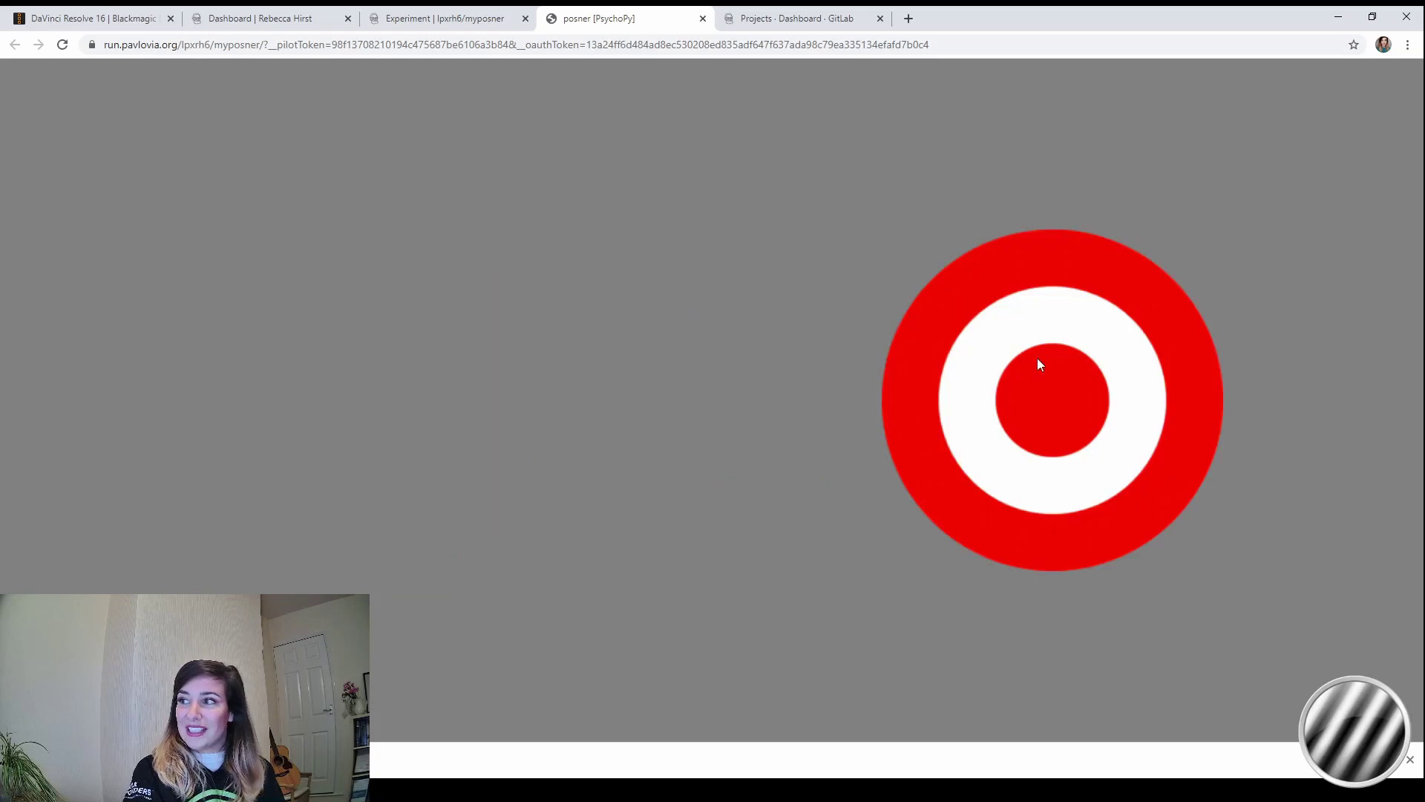
pyautogui.click(1038, 359)
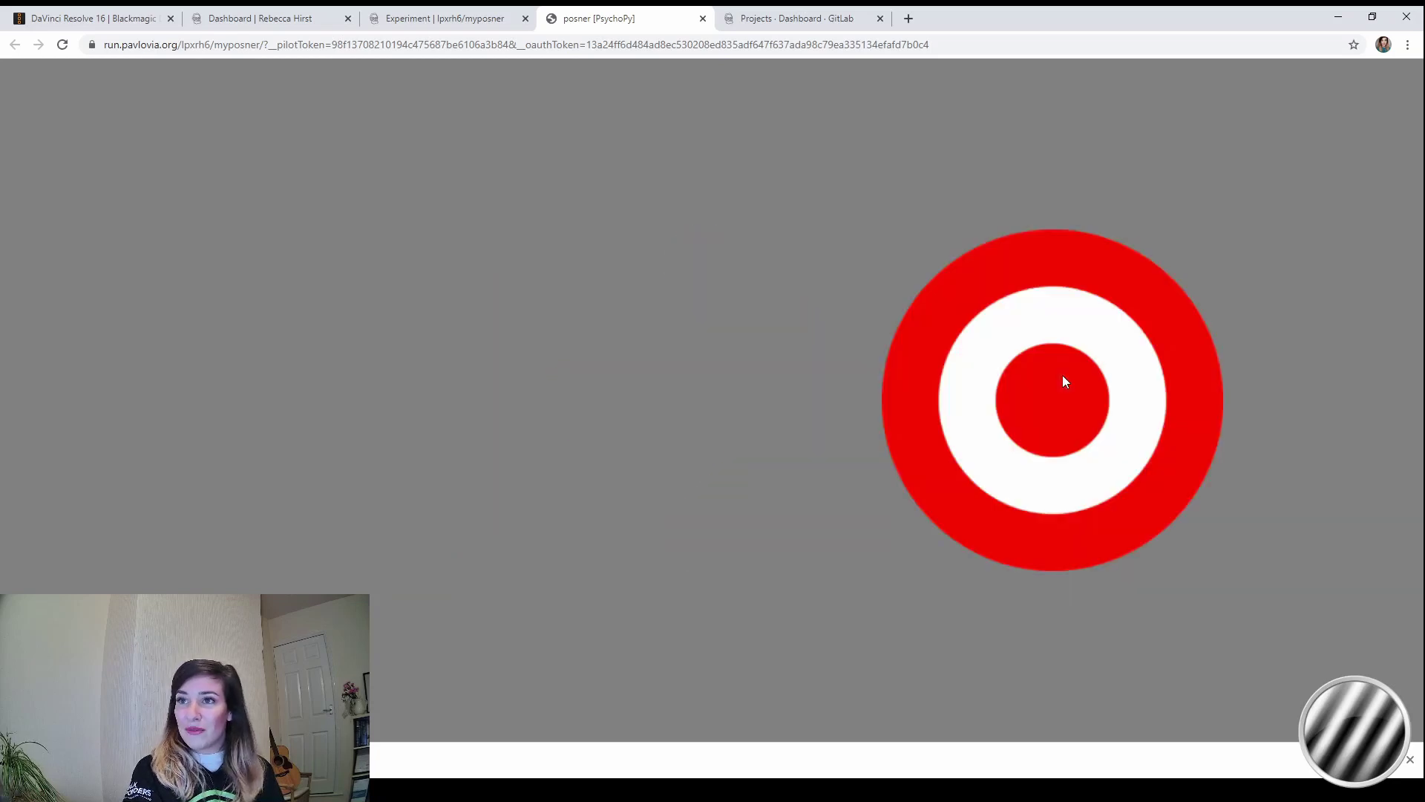
pyautogui.click(1063, 376)
pyautogui.click(356, 417)
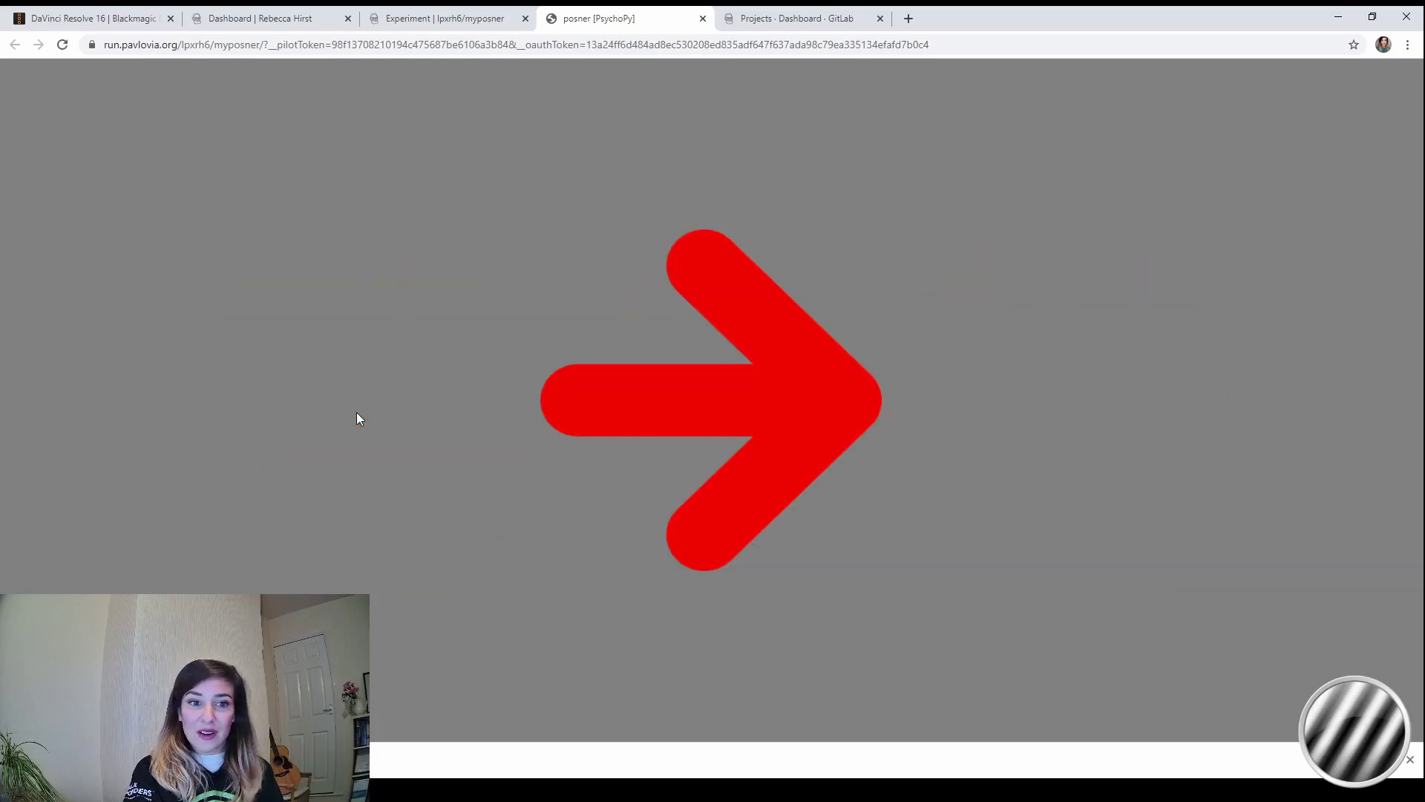
pyautogui.click(1097, 399)
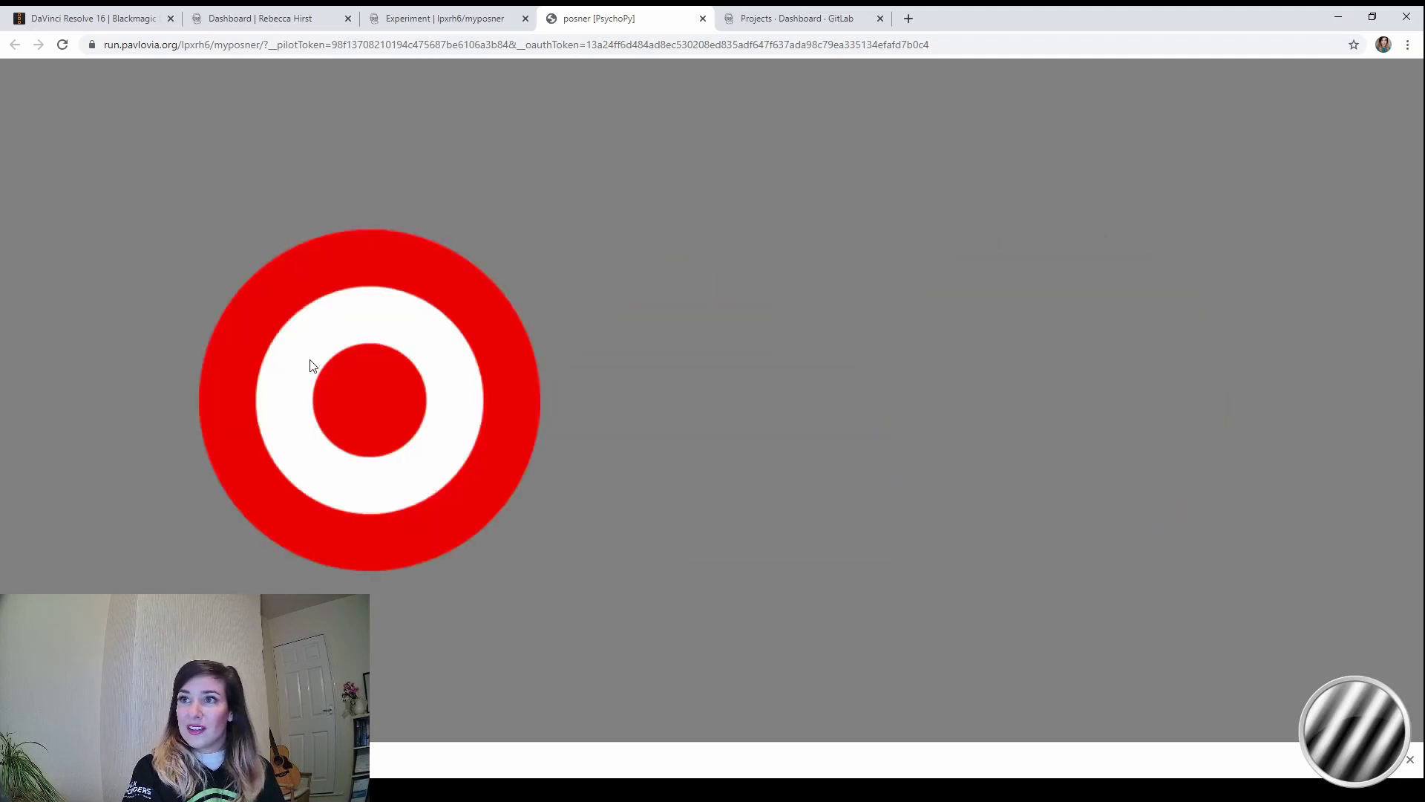
pyautogui.click(371, 399)
pyautogui.click(372, 401)
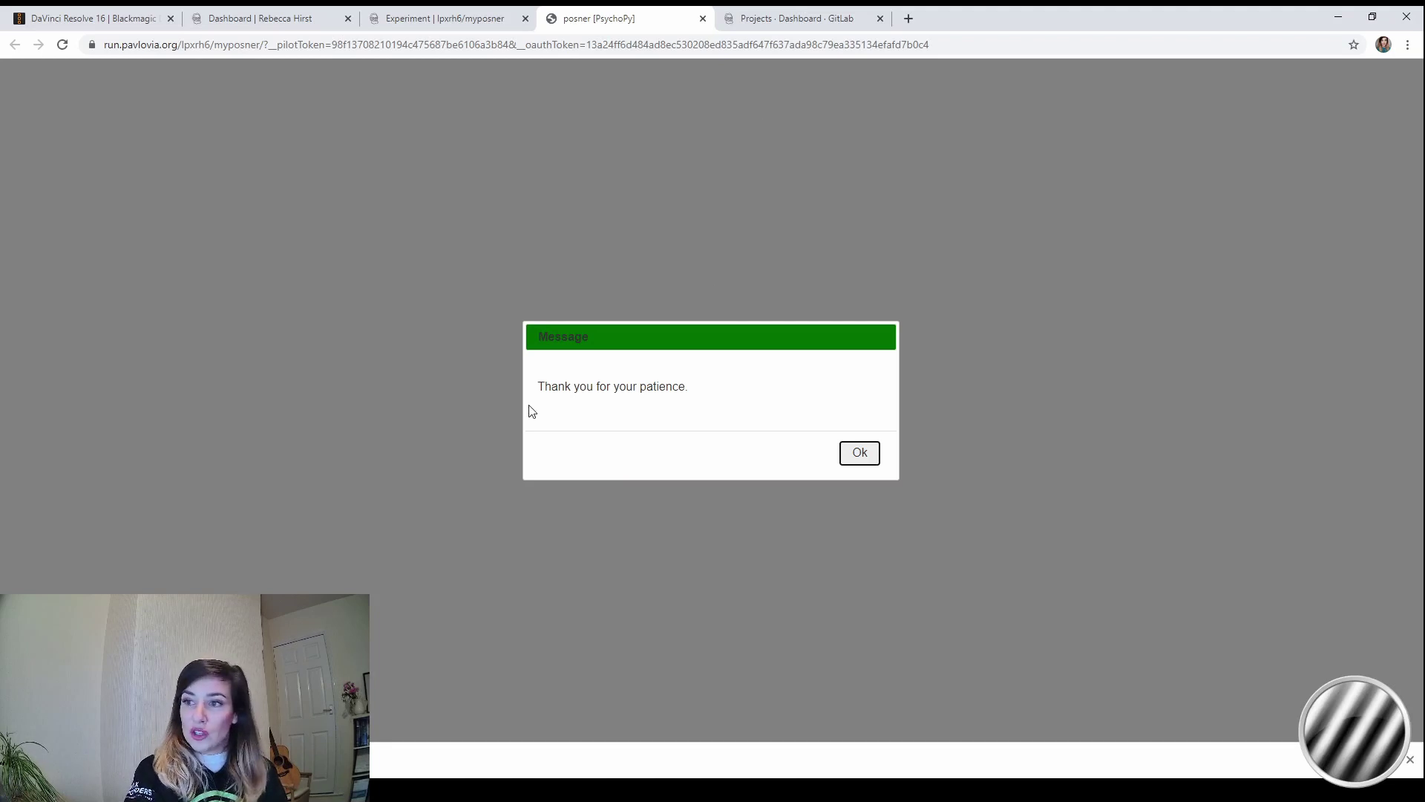
pyautogui.click(865, 453)
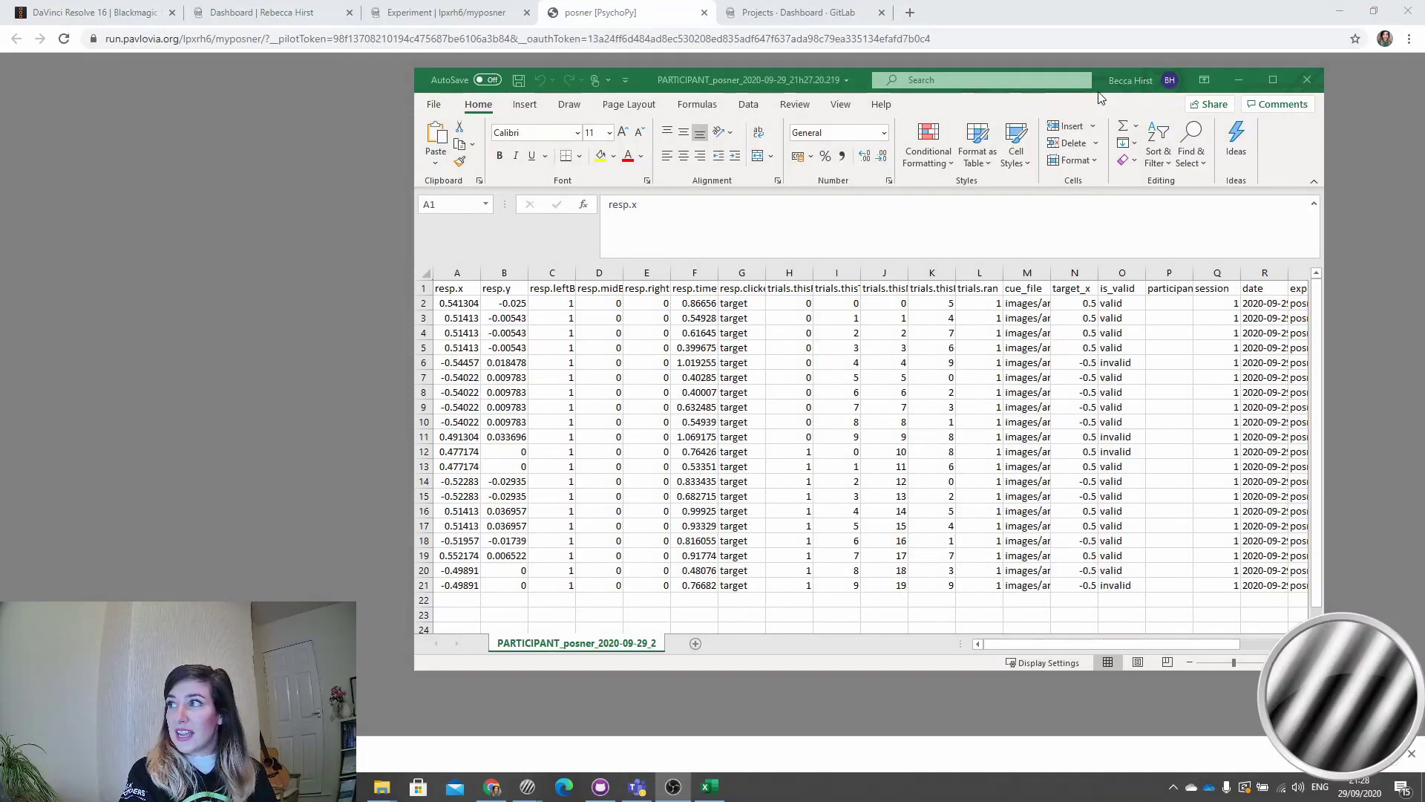
# - Examine the downloaded pilot data file in Excel across all its columns, including response times, target positions and cue validity, and close it
pyautogui.moveTo(1106, 89); pyautogui.dragTo(923, 91)
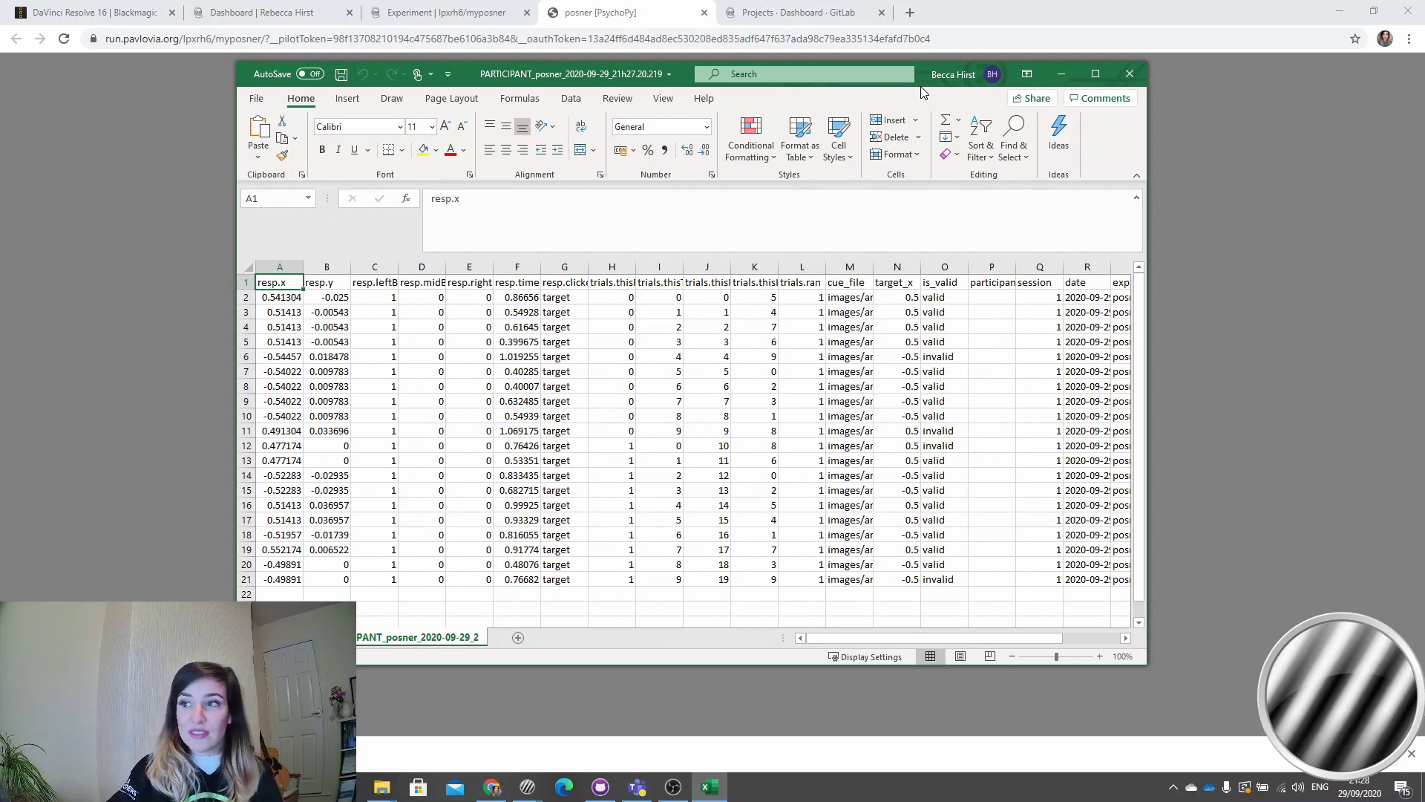
pyautogui.hscroll(3, 607, 319)
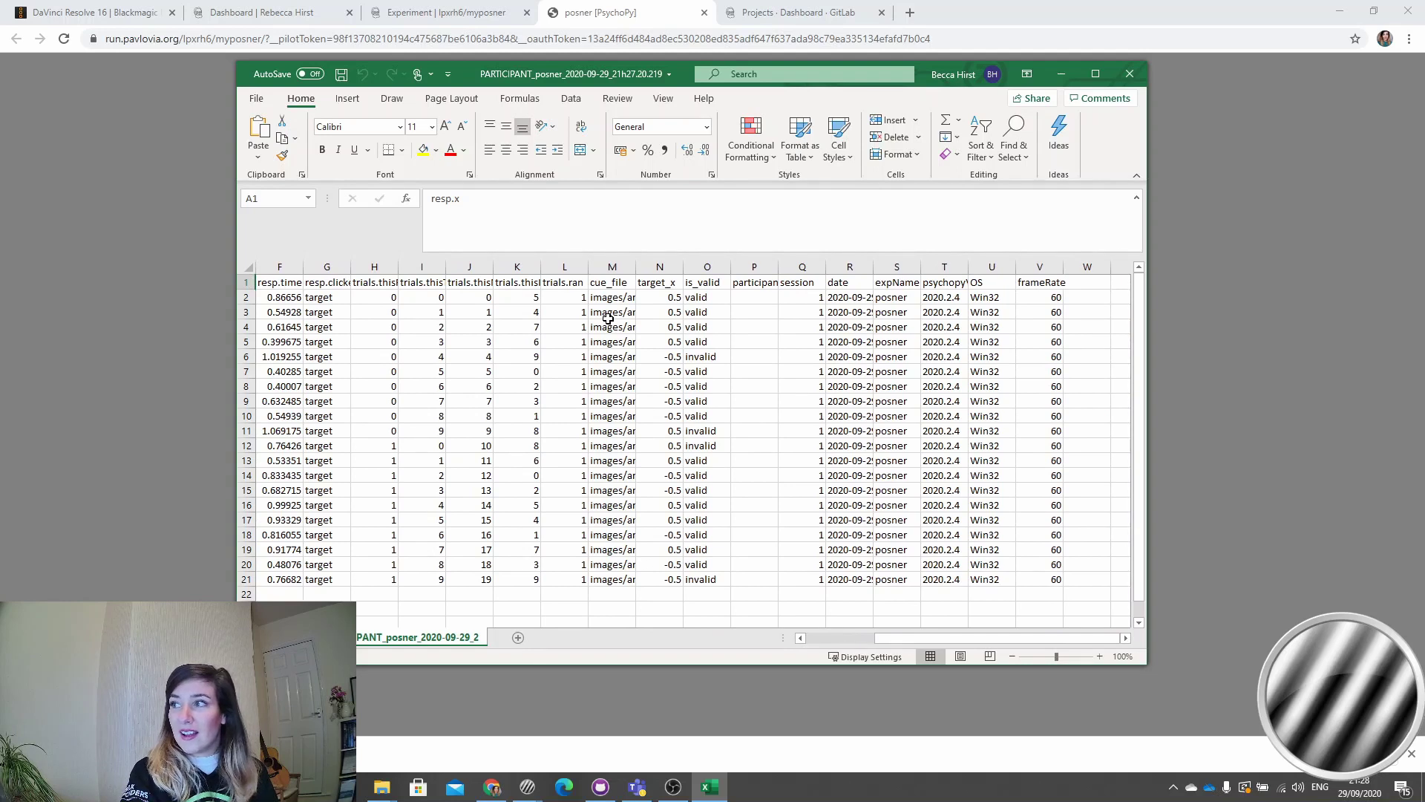
pyautogui.hscroll(-3, 607, 319)
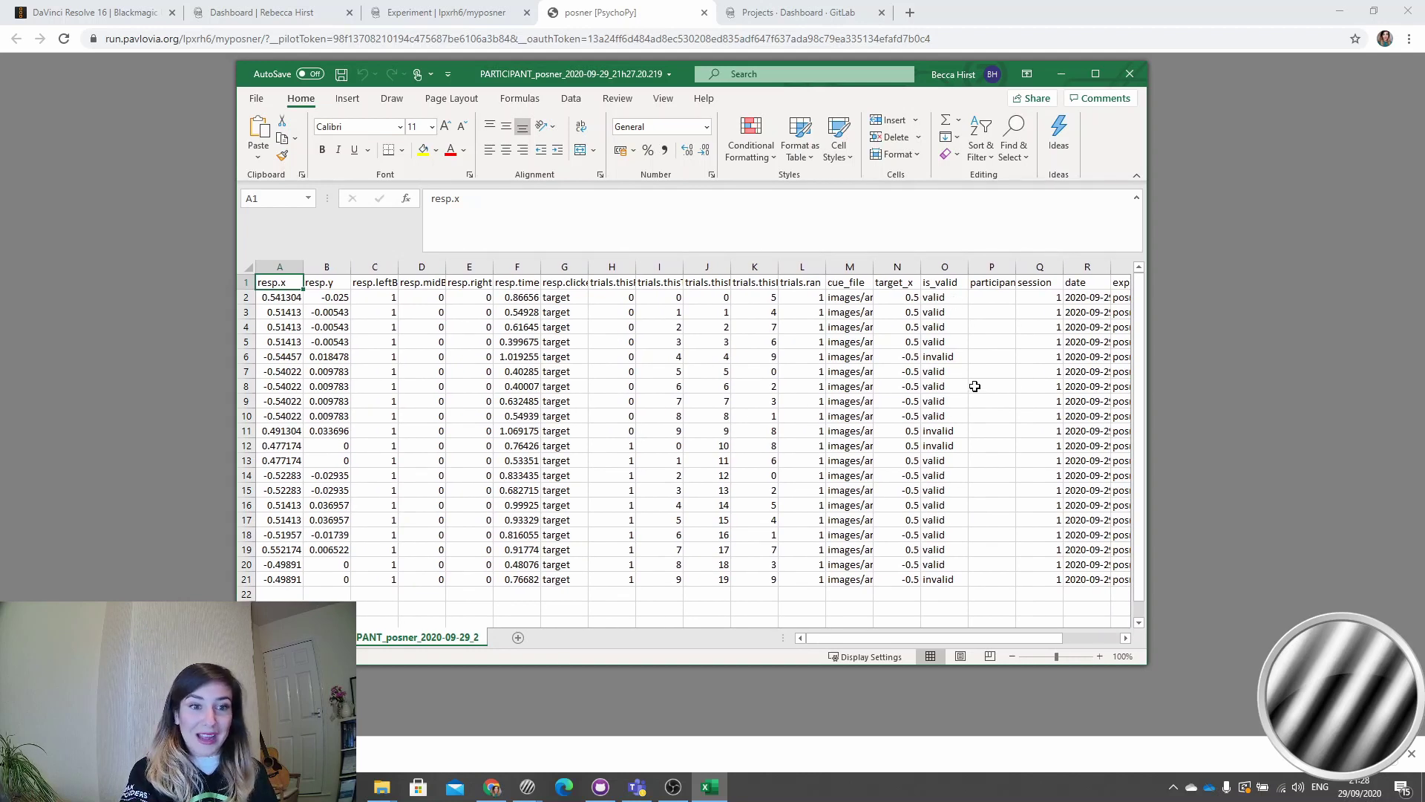
pyautogui.click(1129, 74)
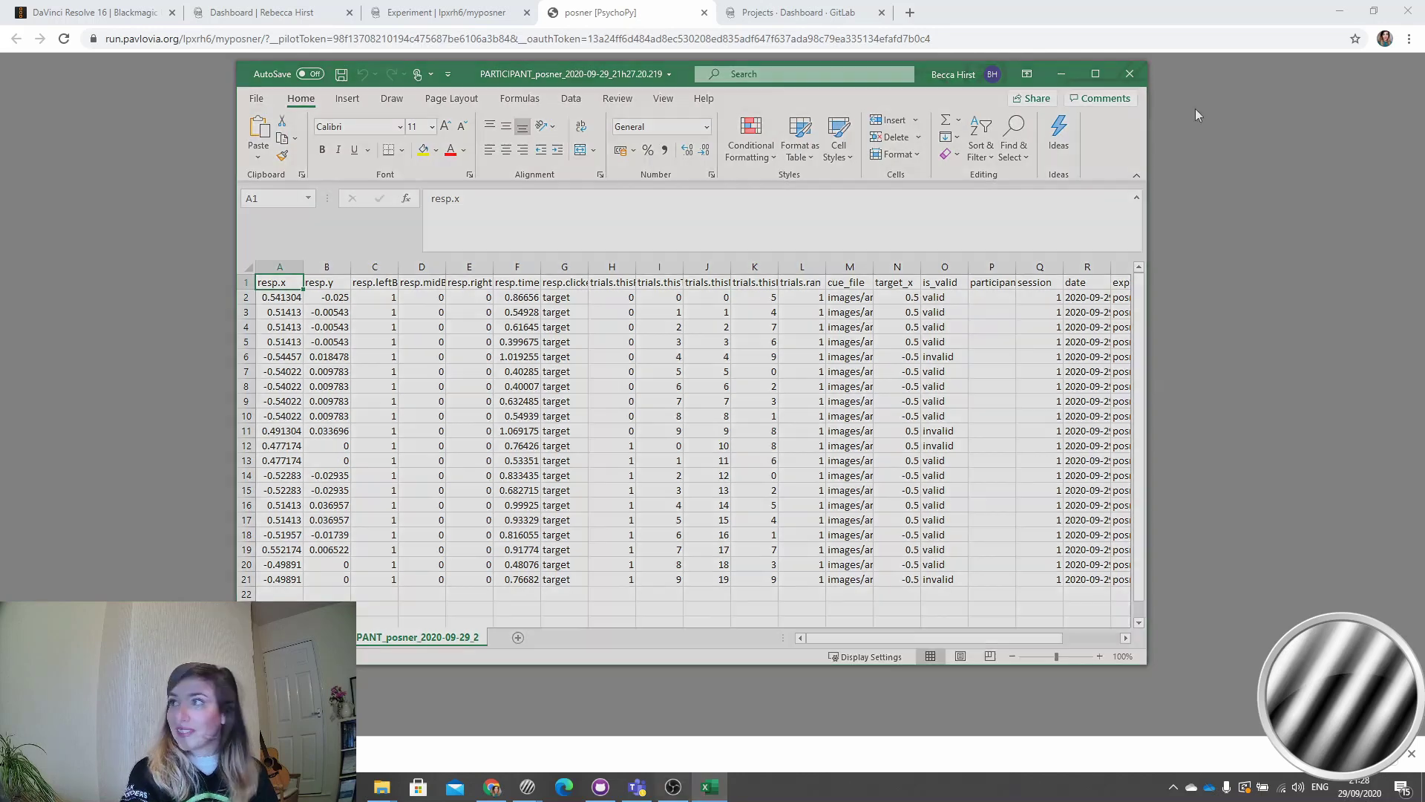